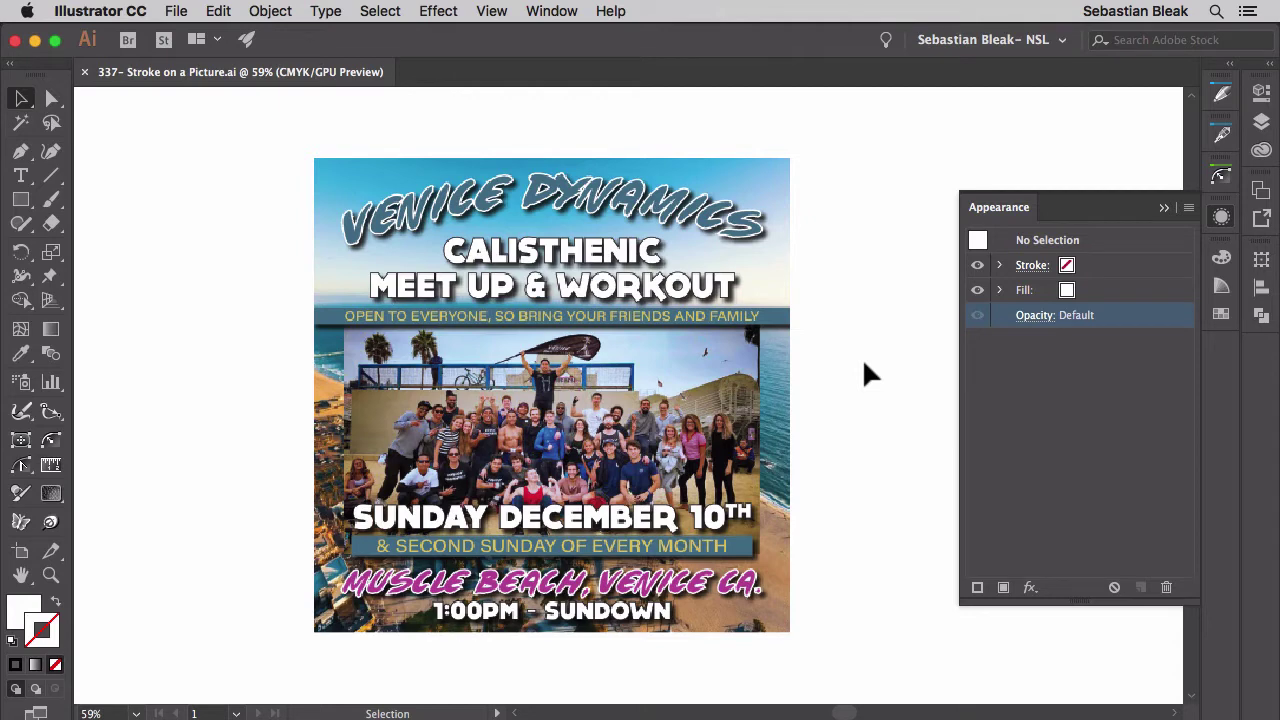
Select the flyer image and inspect its Image Pixels and Opacity rows in Appearance.
click(452, 222)
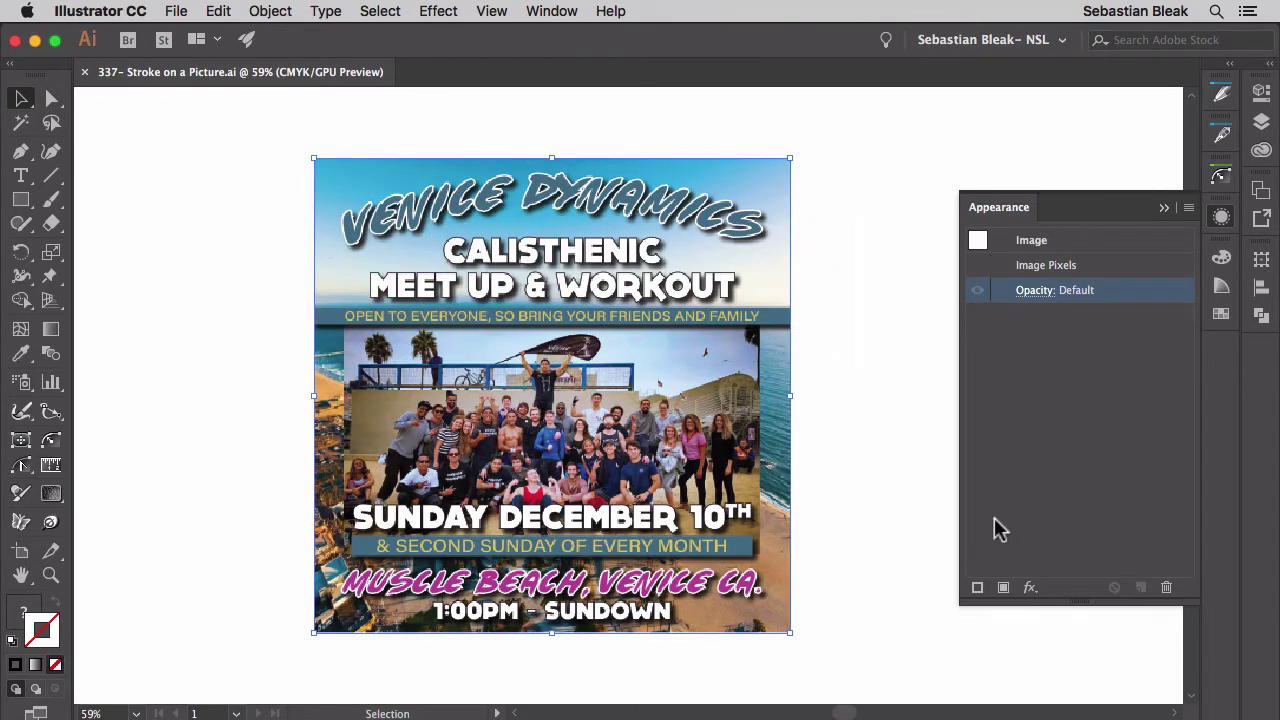
click(1049, 480)
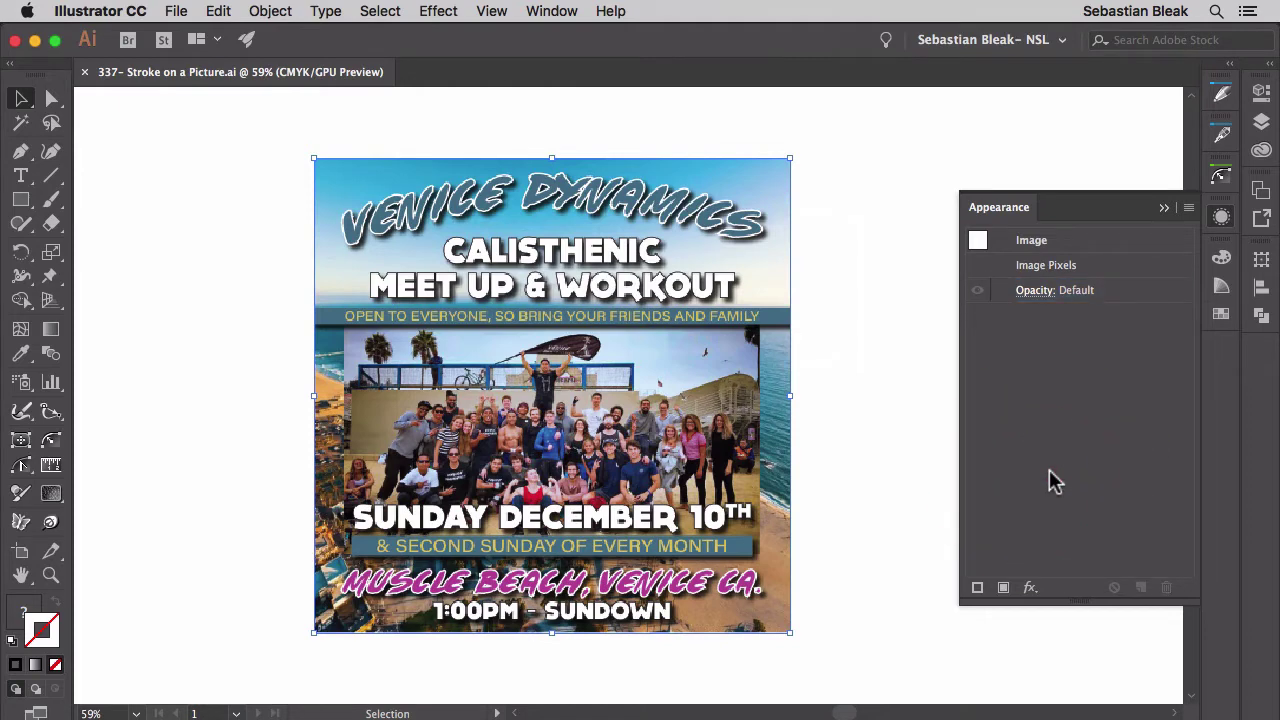
click(1092, 242)
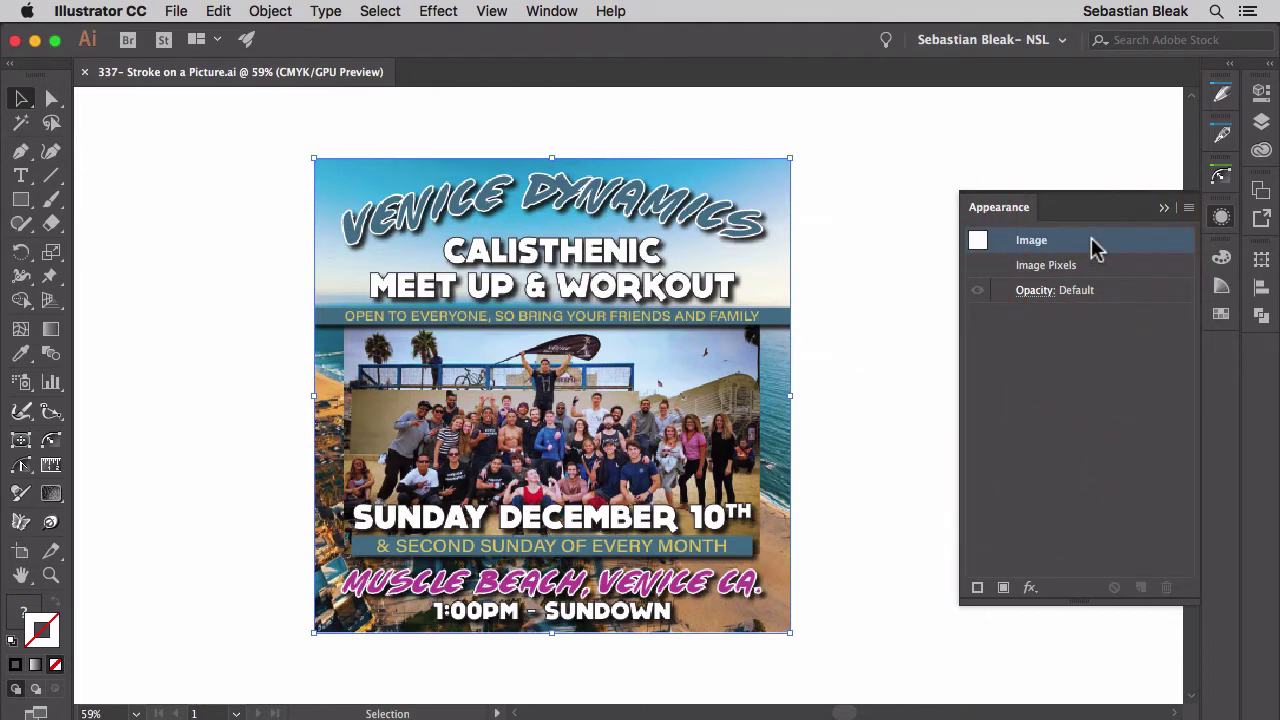
click(1100, 264)
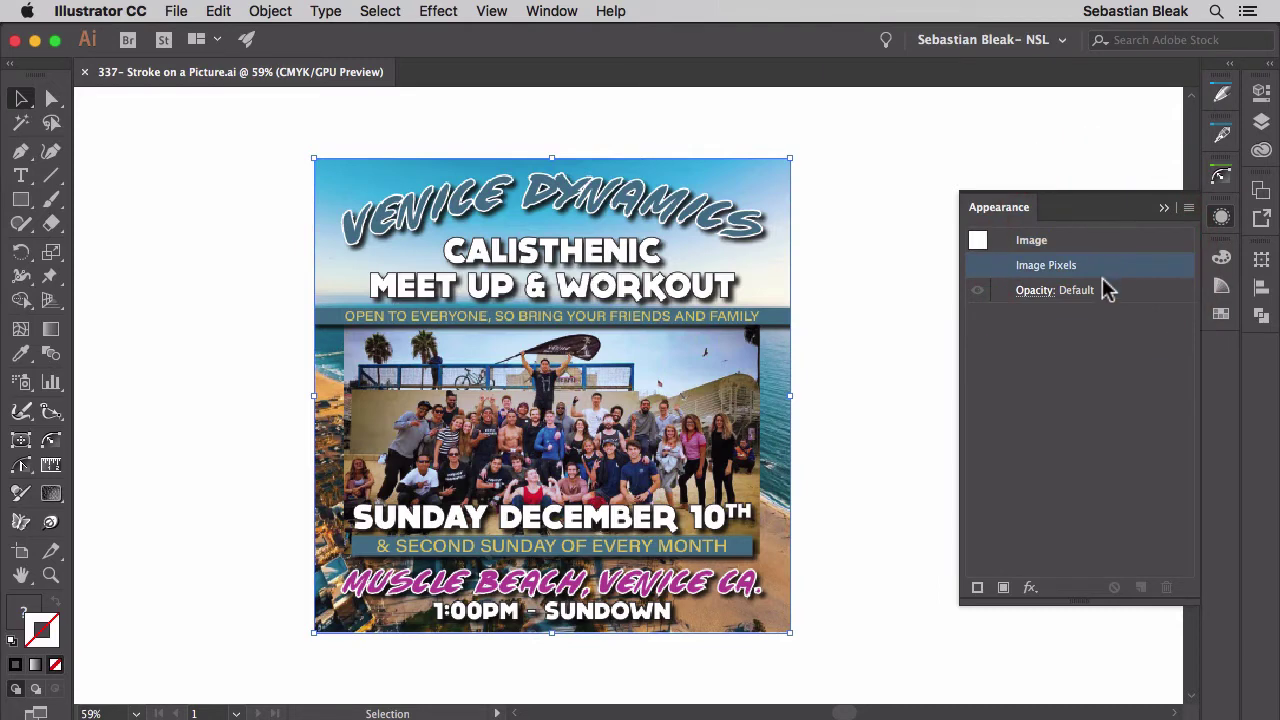
click(1106, 292)
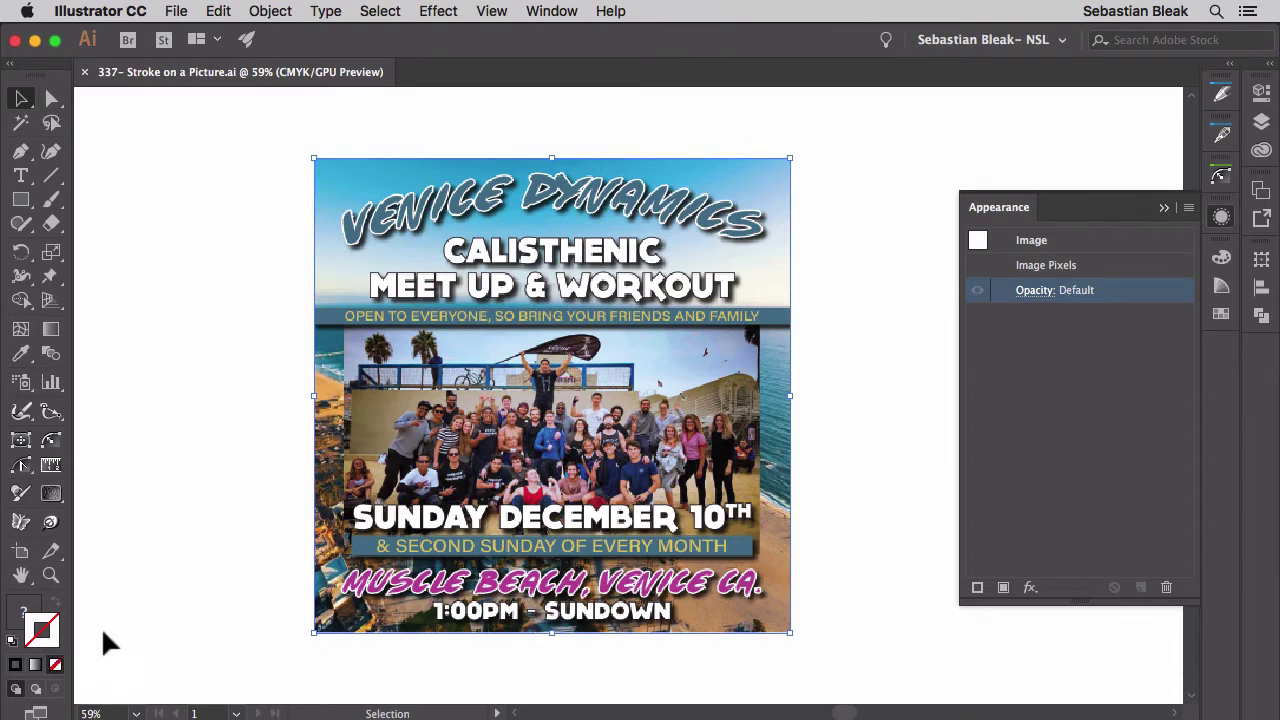
Try applying the green swatch to the image, then return to its appearance attributes.
click(1220, 316)
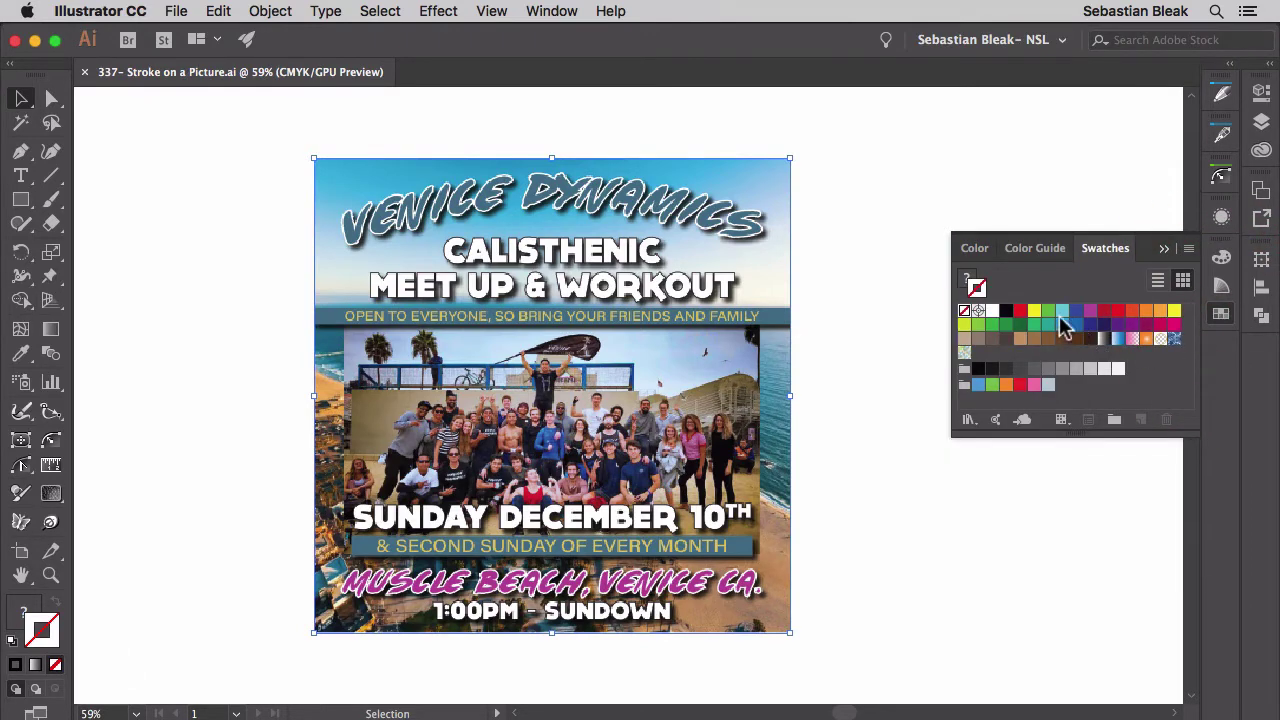
click(1094, 314)
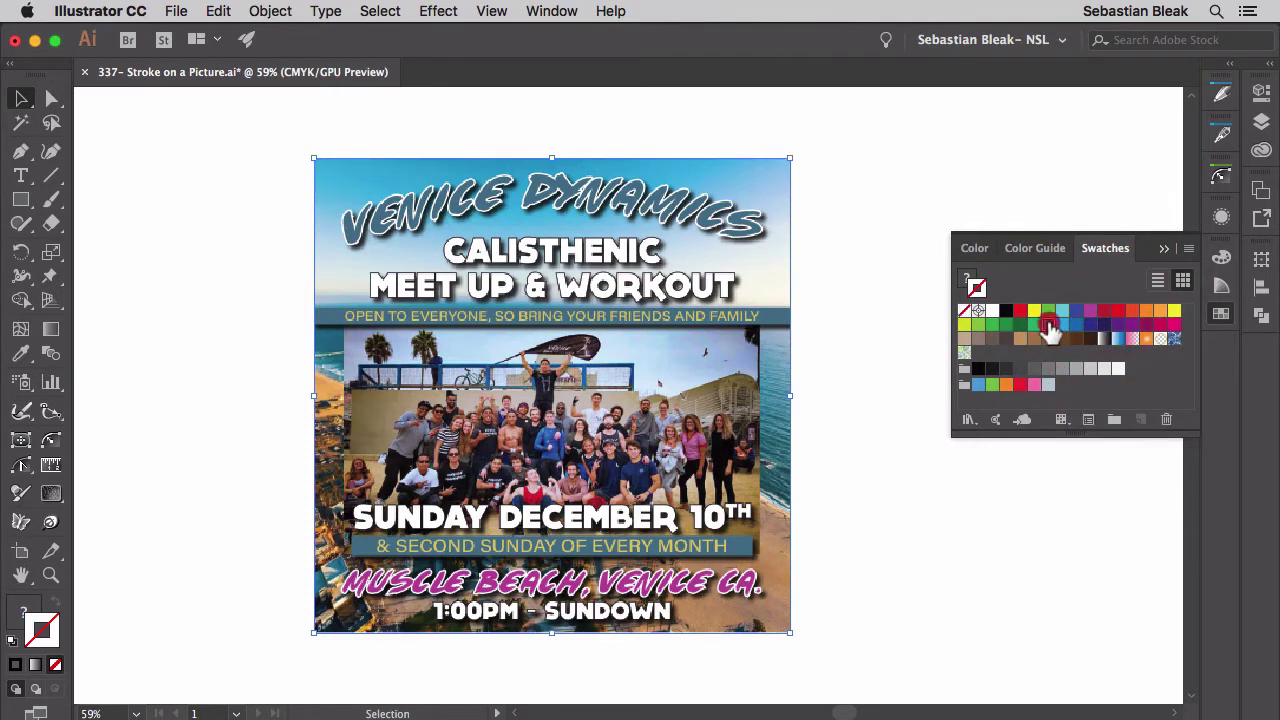
click(1022, 325)
click(1020, 330)
click(1221, 217)
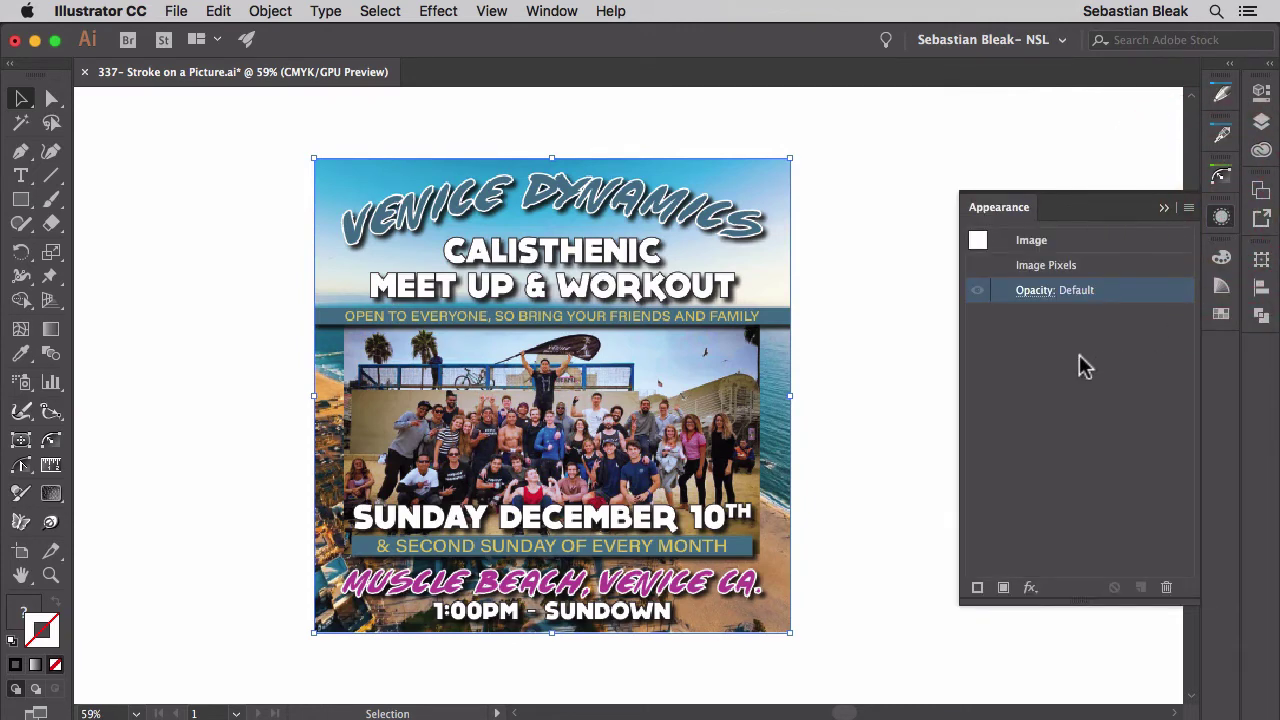
Add a new 10 pt stroke to the flyer image, previewing it with selection edges hidden.
click(978, 588)
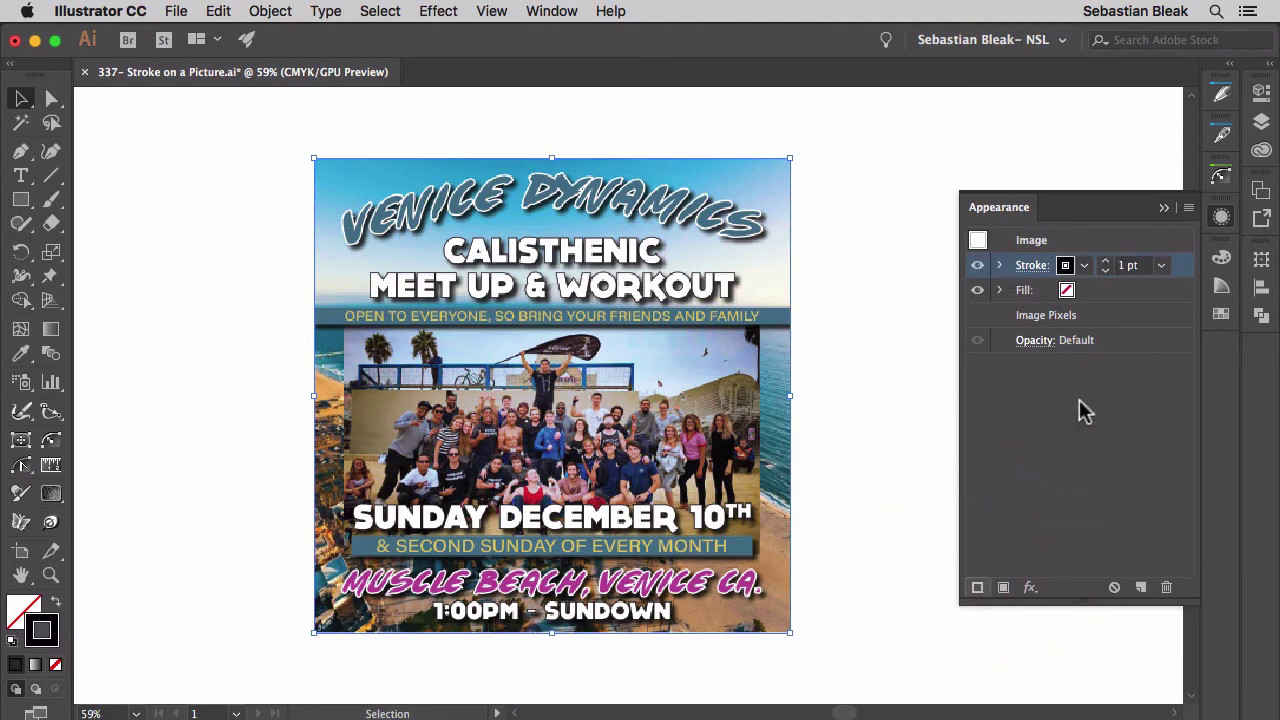
click(1184, 265)
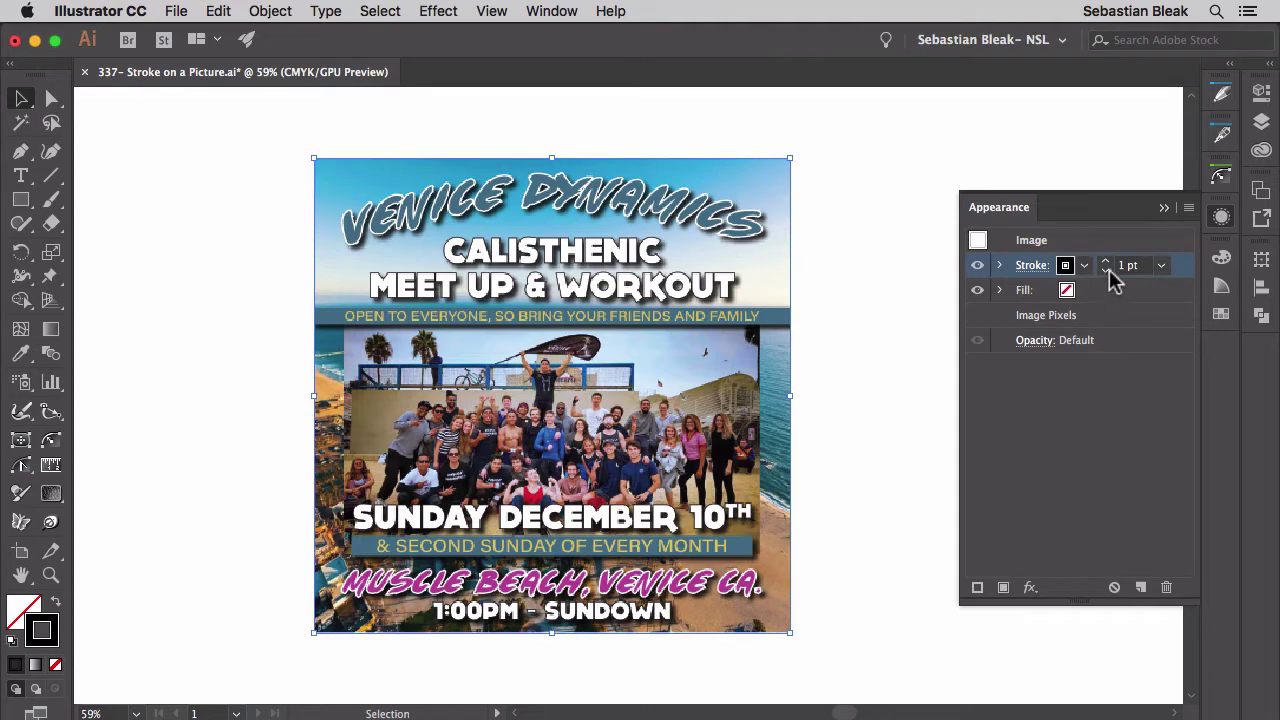
click(1161, 266)
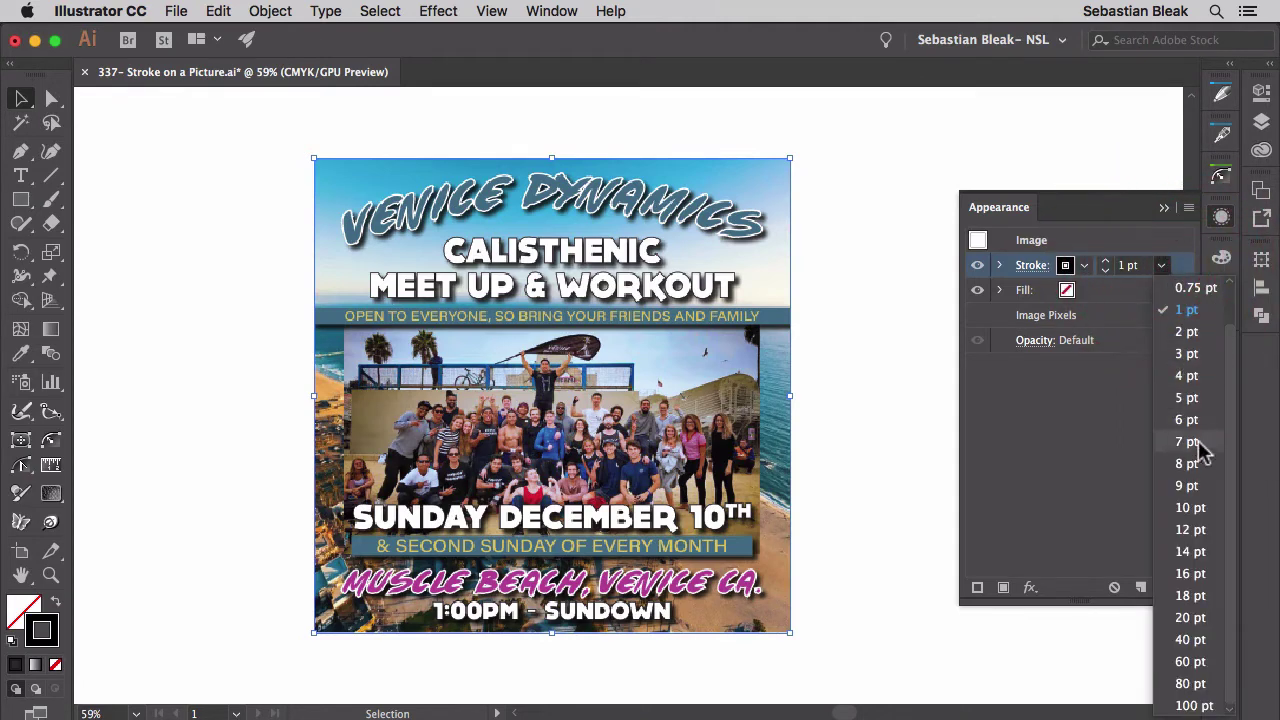
click(1189, 507)
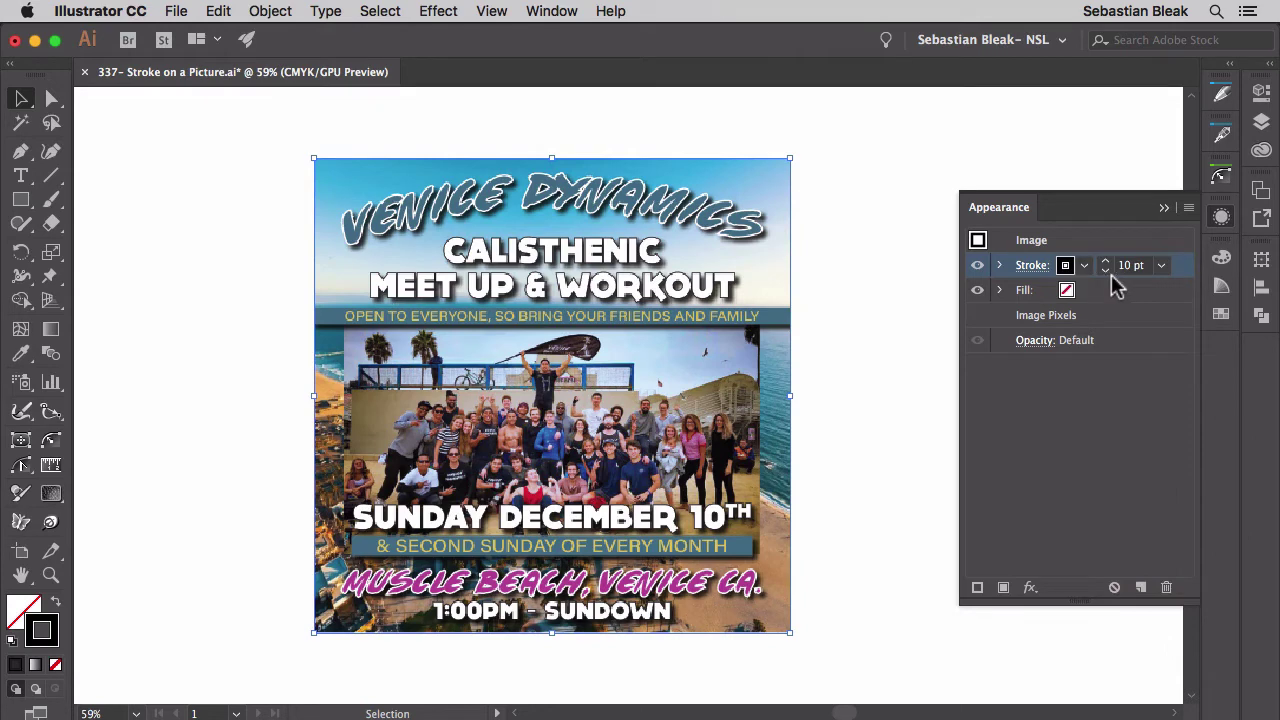
key(super+h)
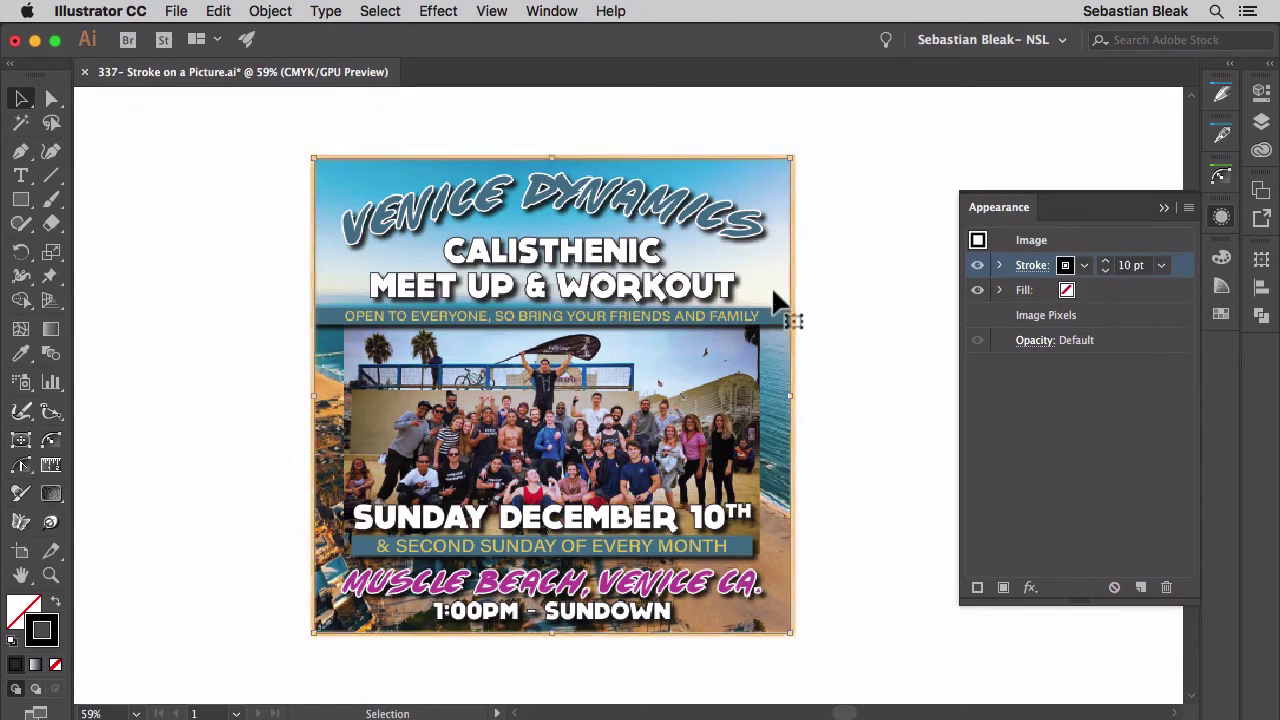
key(super+h)
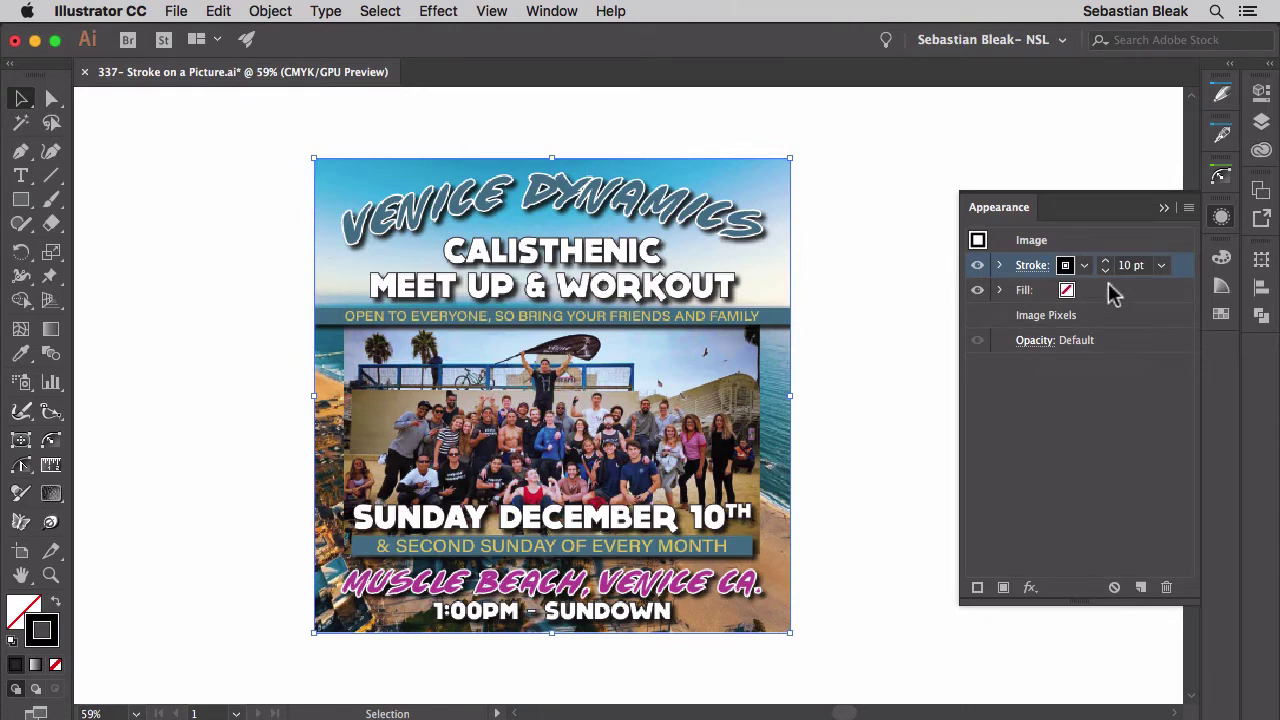
click(1186, 264)
Apply a Convert to Shape Rectangle effect to the stroke with Relative sizing.
click(1031, 588)
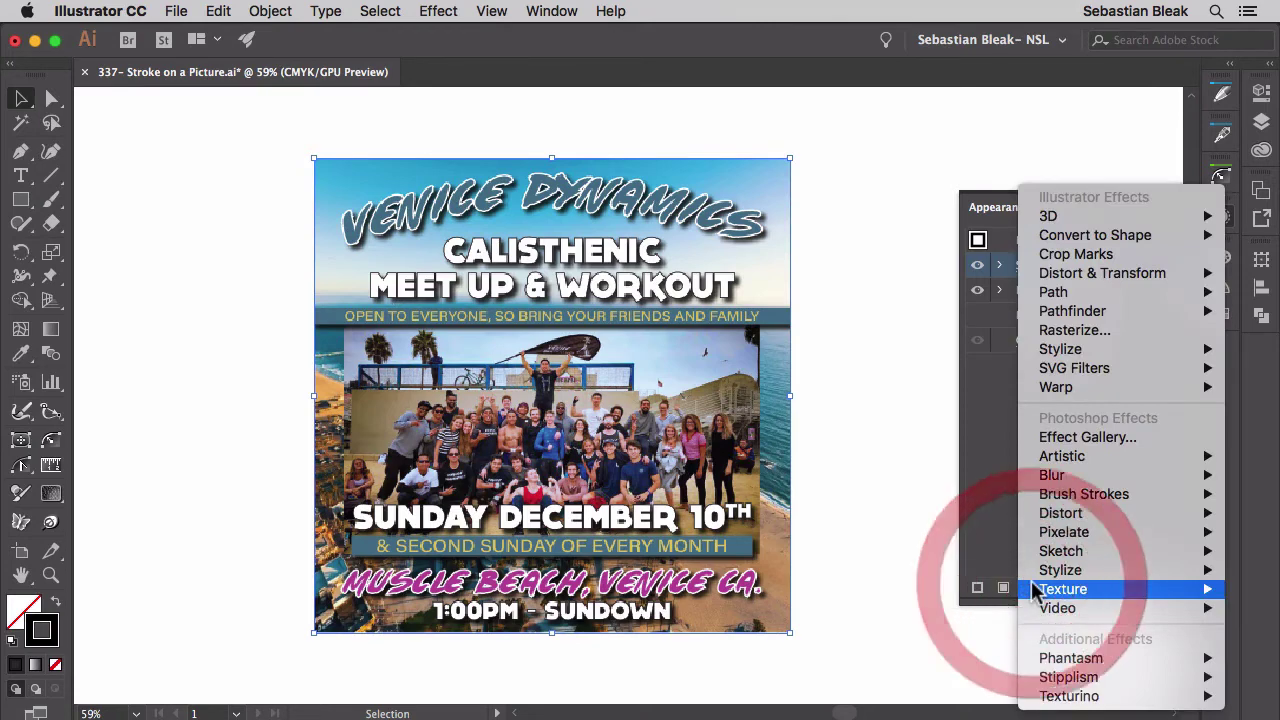
mouse_move(1068, 240)
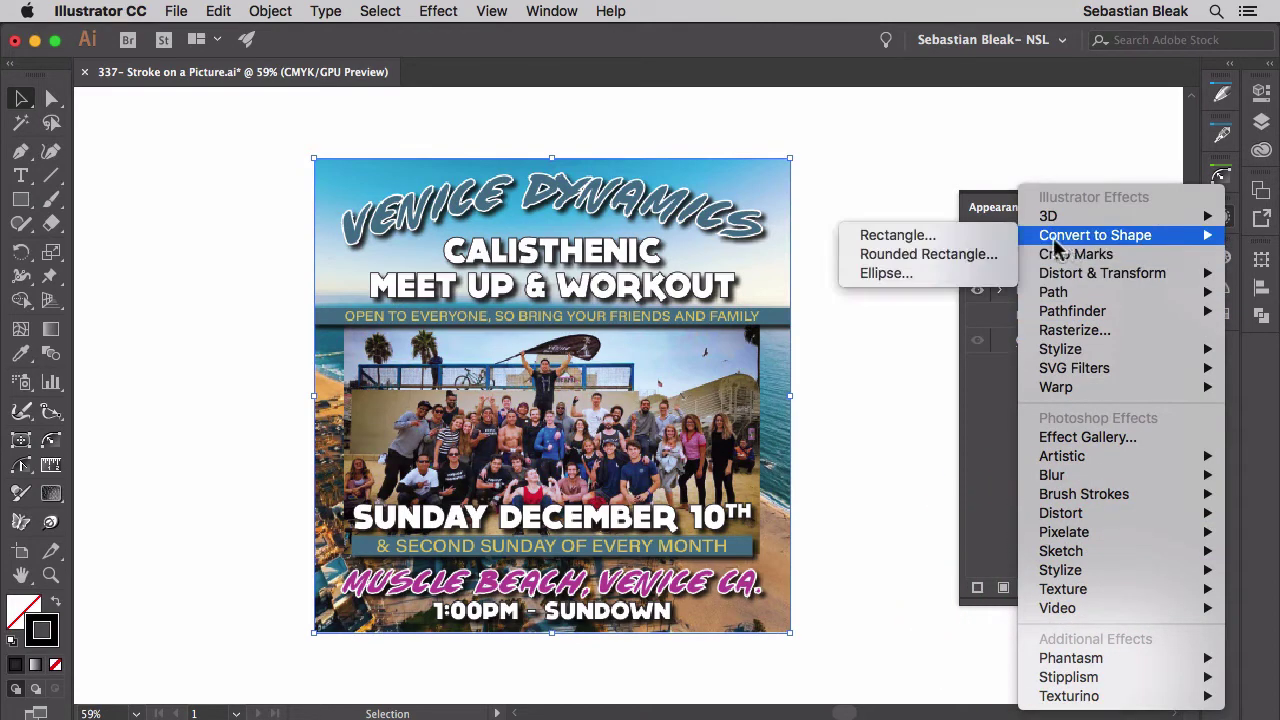
click(983, 235)
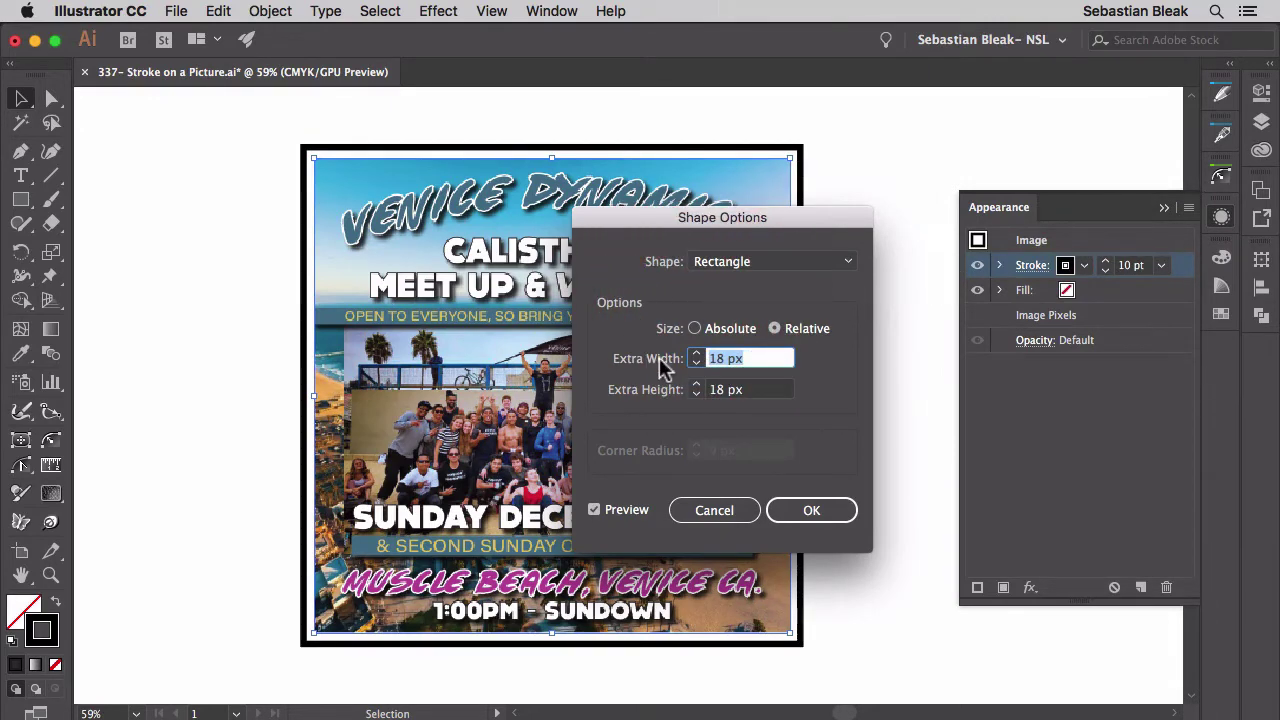
click(802, 328)
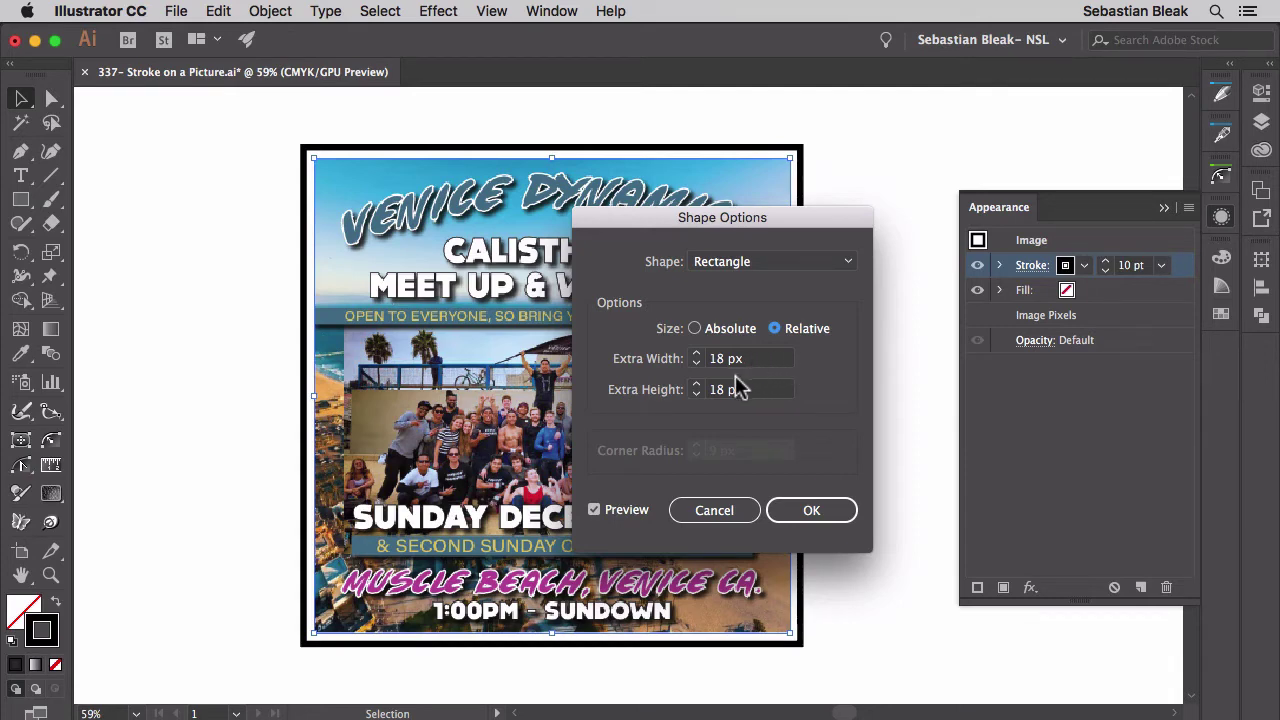
click(616, 528)
Set the rectangle's Extra Width and Extra Height to 5 px and confirm.
click(758, 362)
click(696, 363)
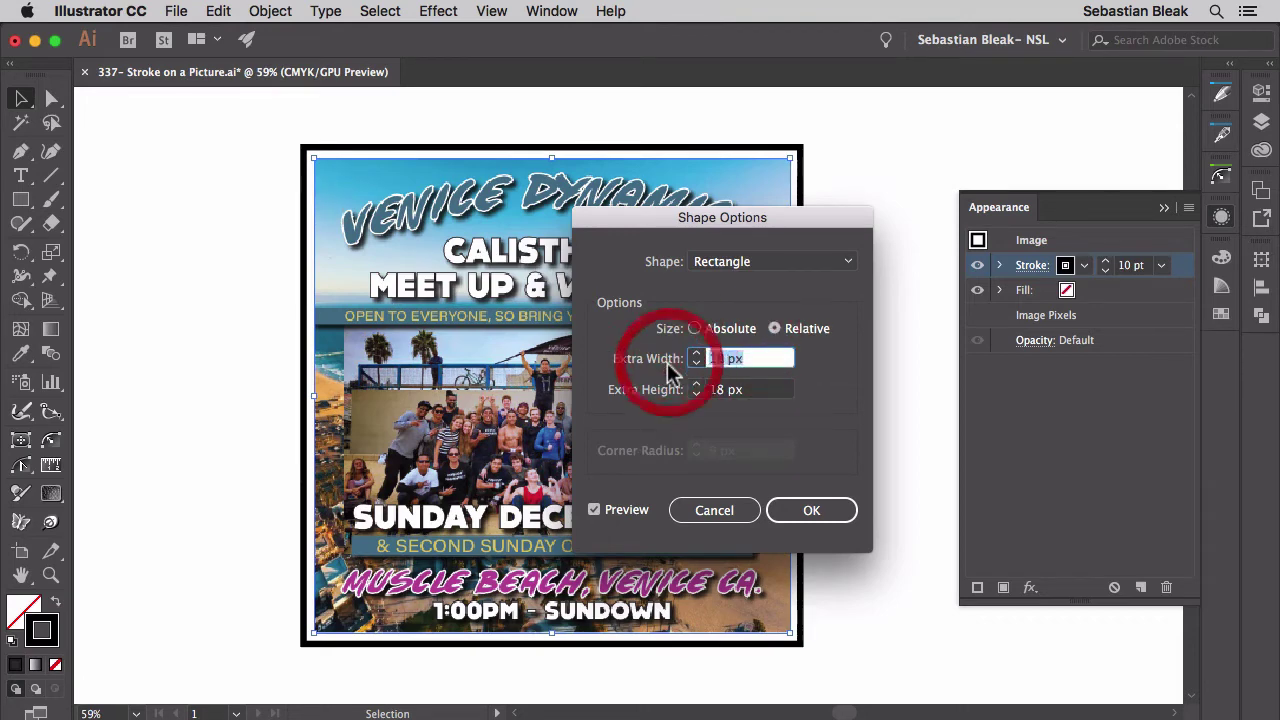
key(Down)
key(Down)
key(Down)
key(Down)
key(Down)
key(Down)
key(Down)
key(Down)
key(Down)
key(Down)
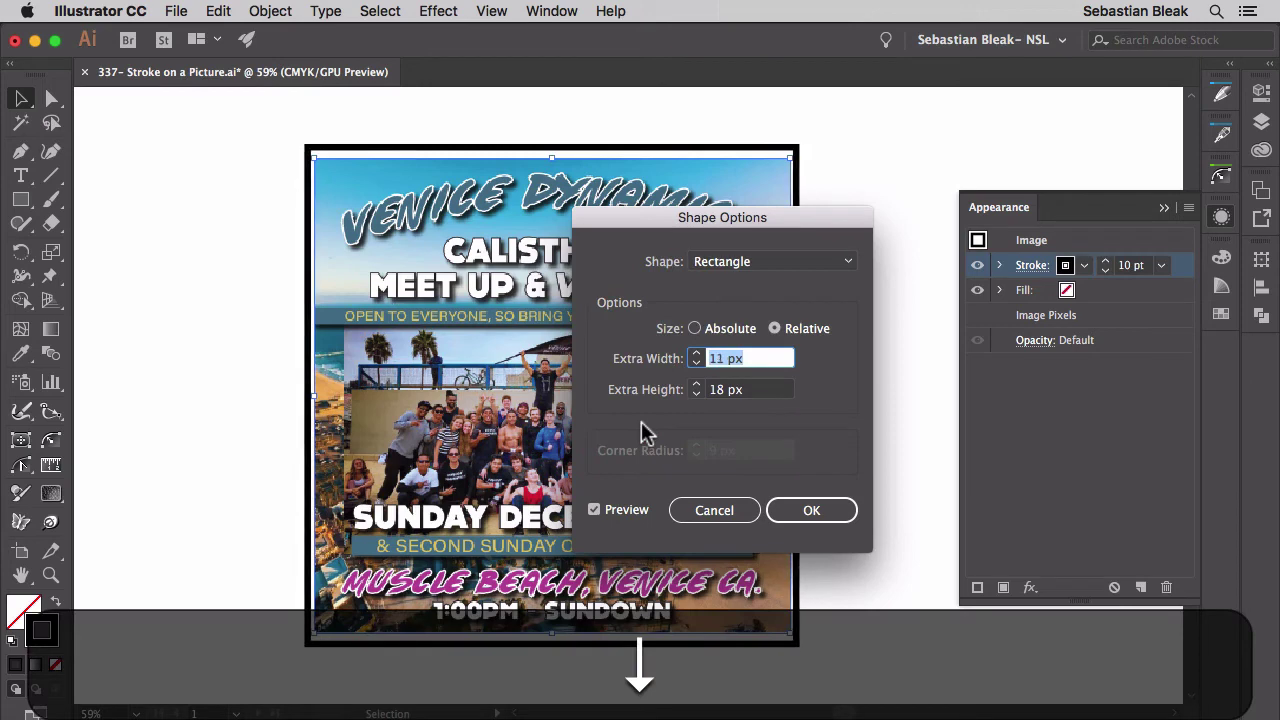
key(Down)
key(Down)
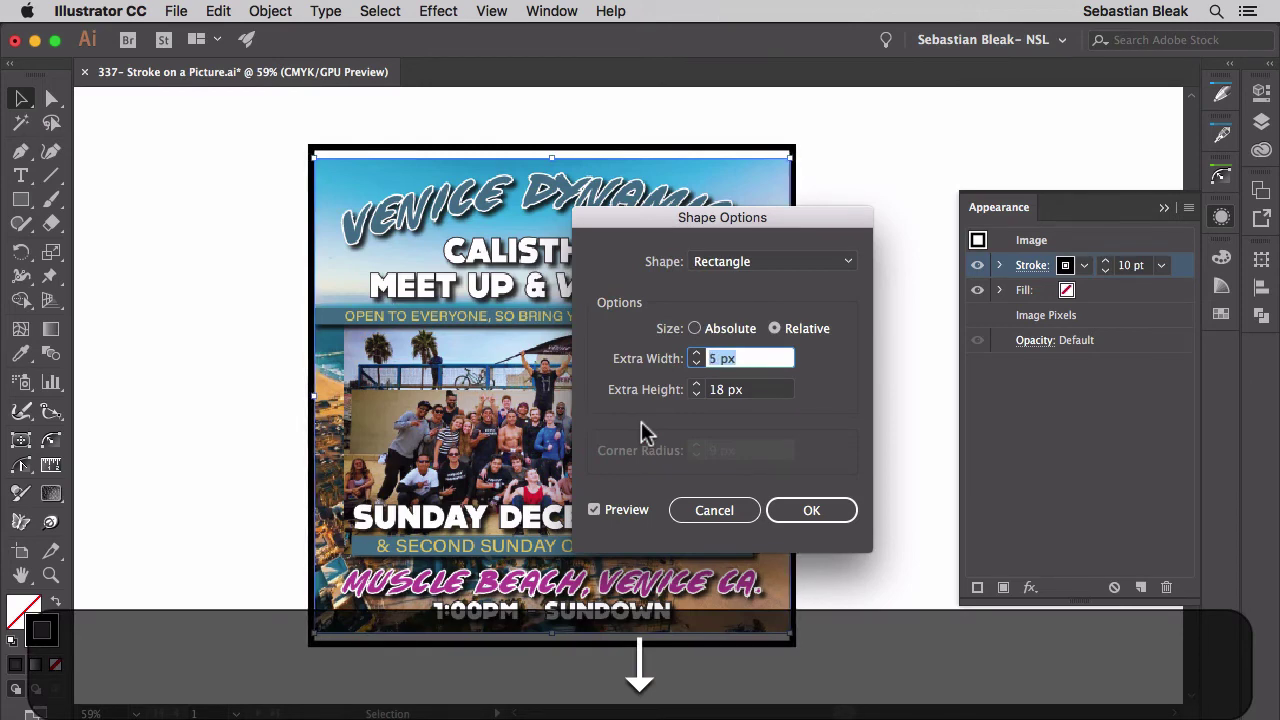
key(Tab)
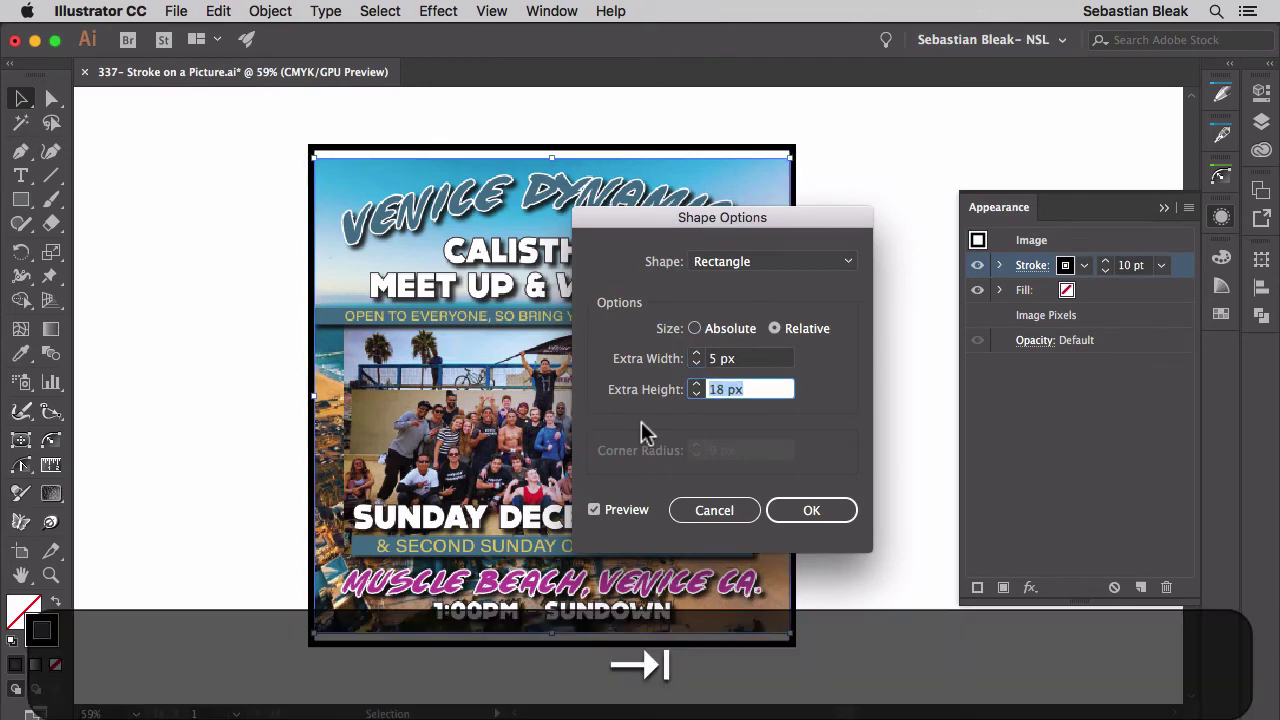
text(5)
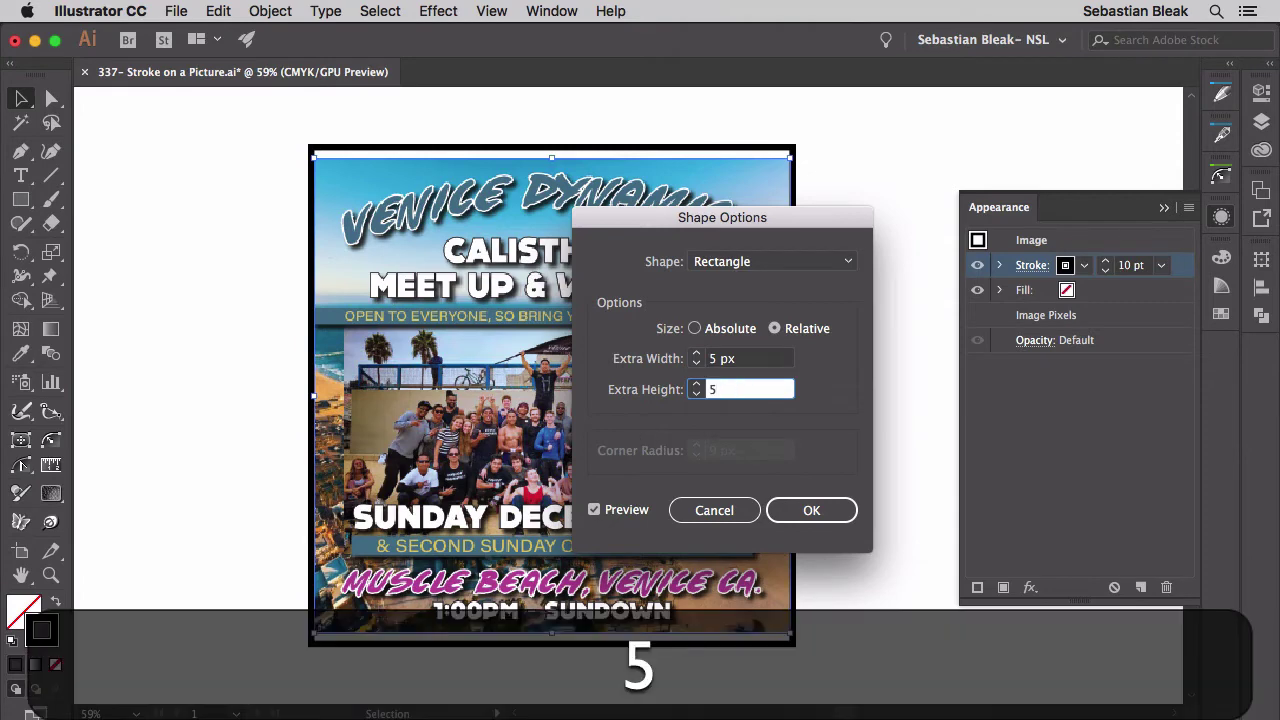
key(Tab)
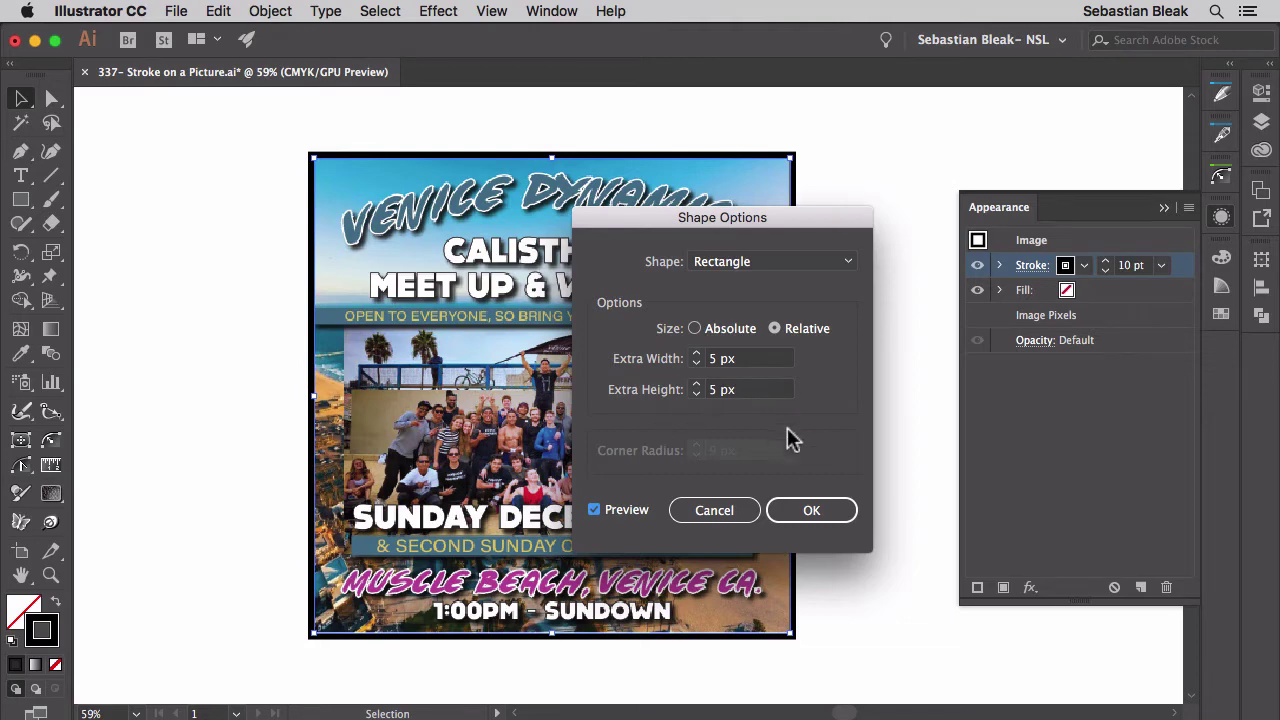
click(792, 512)
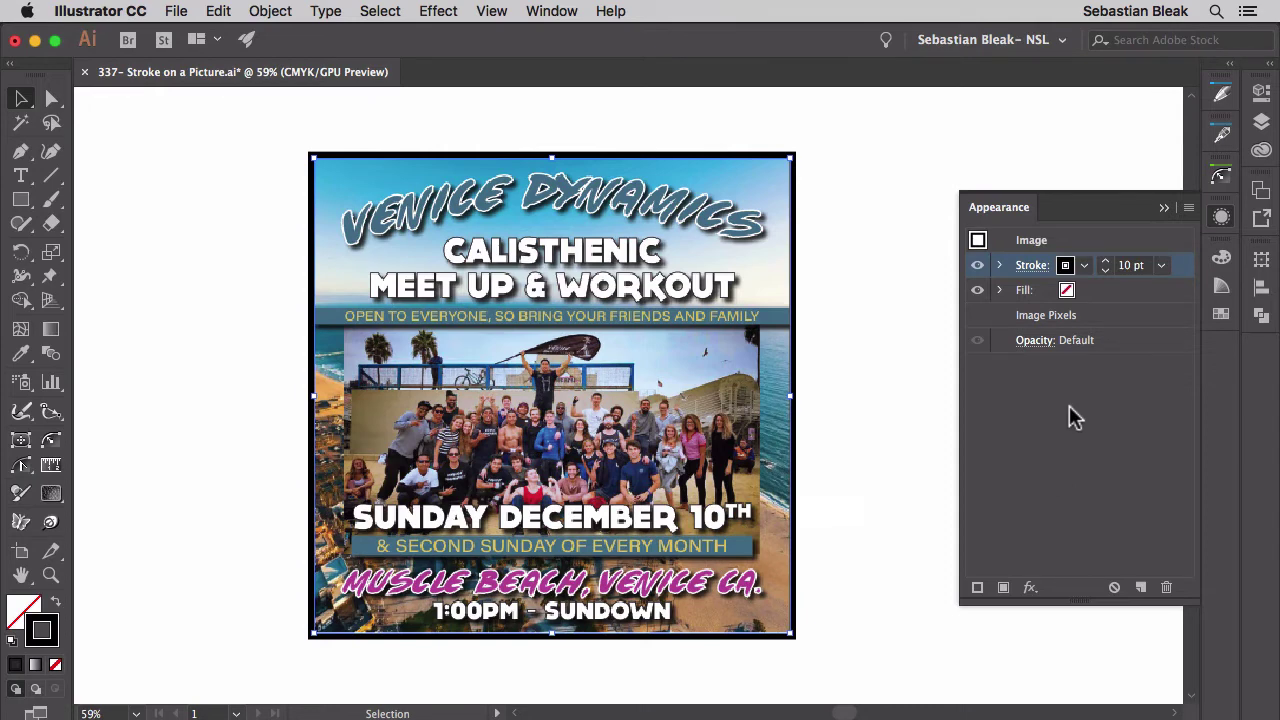
Make the image's stroke purple and 20 pt thick.
click(1084, 265)
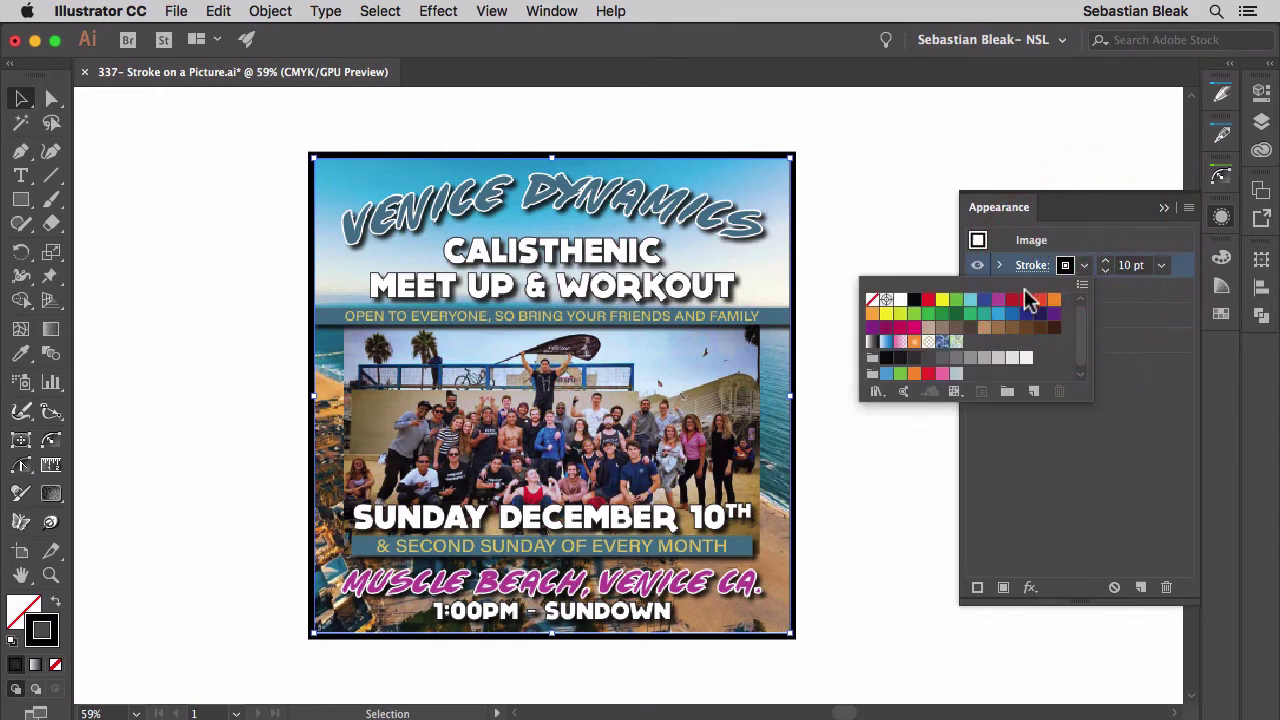
click(998, 302)
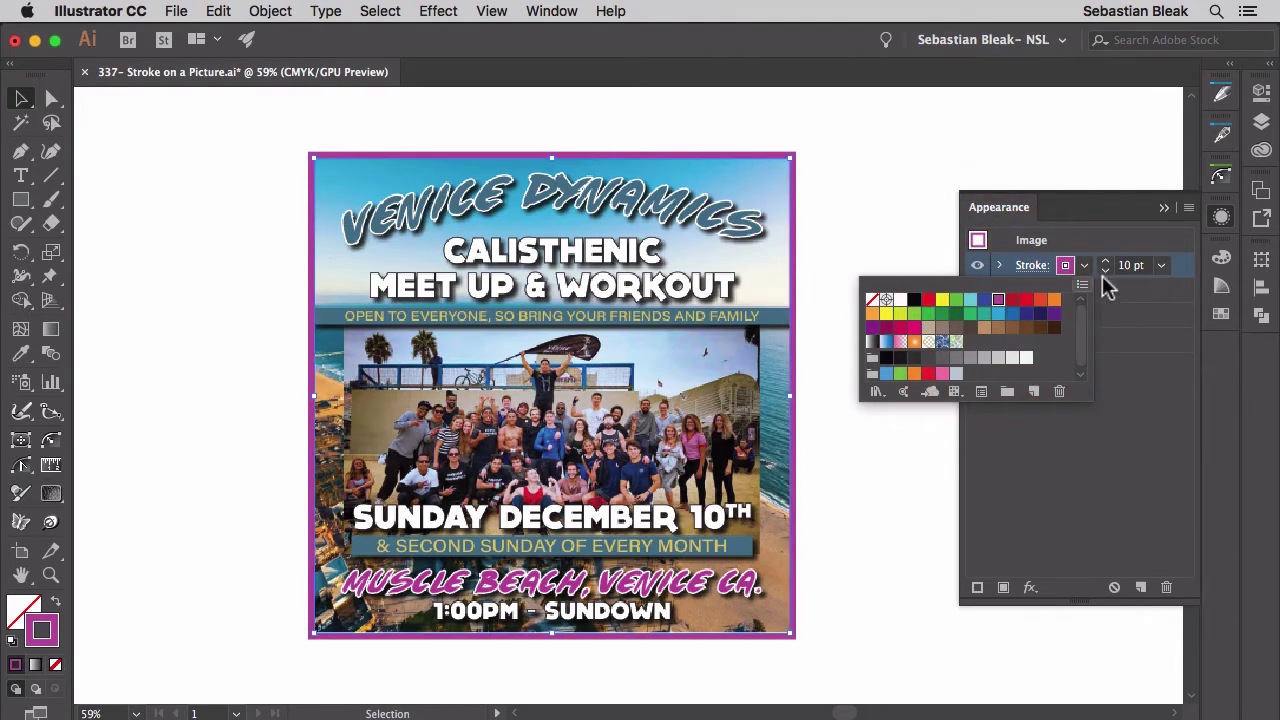
click(1162, 267)
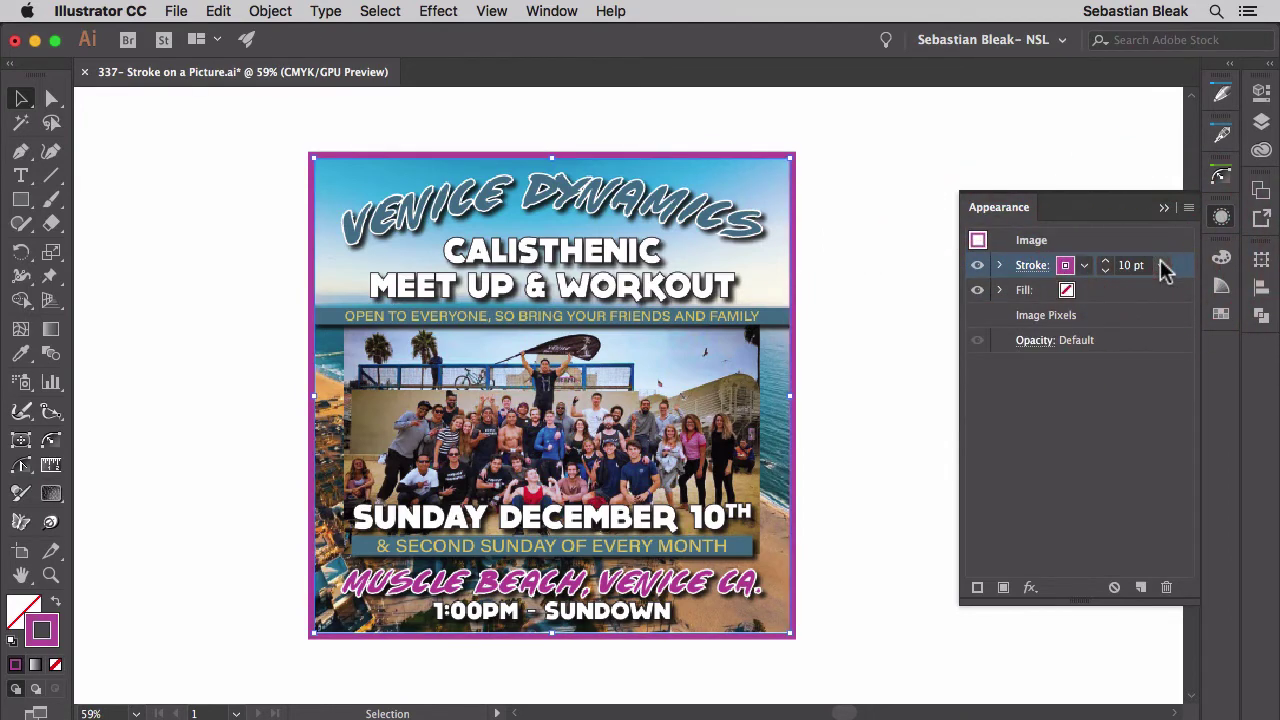
click(1162, 266)
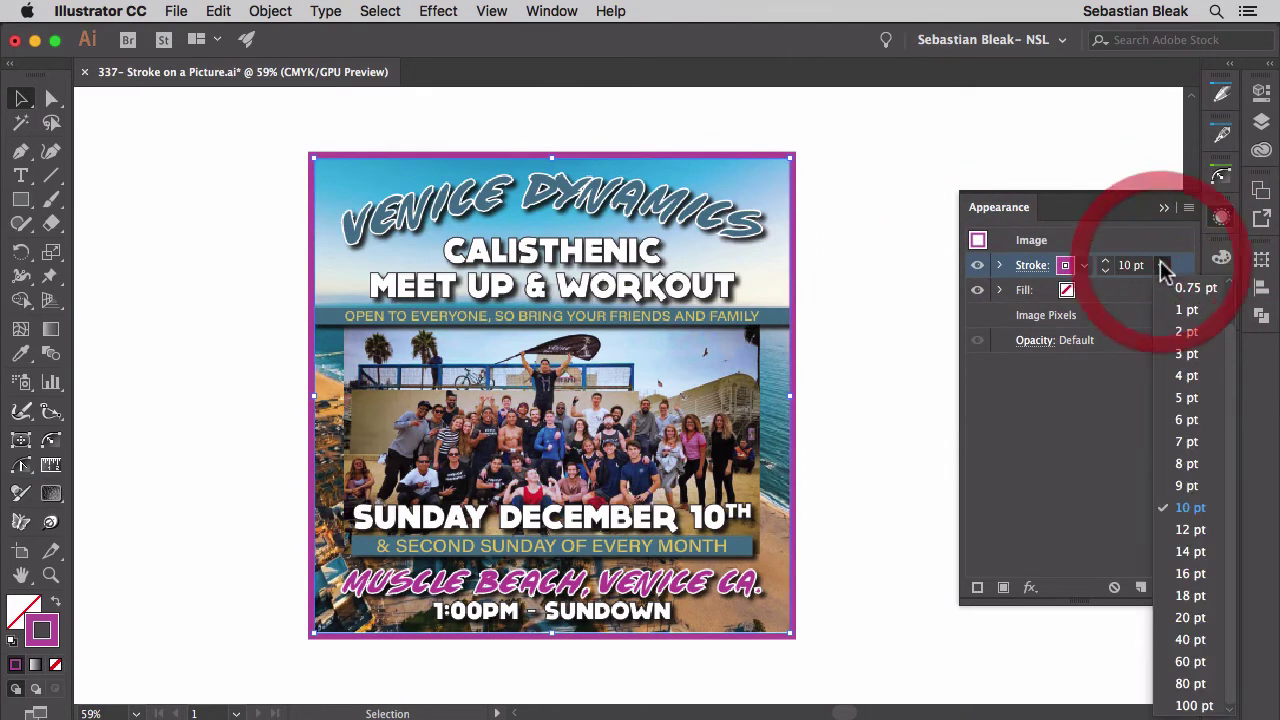
click(1189, 617)
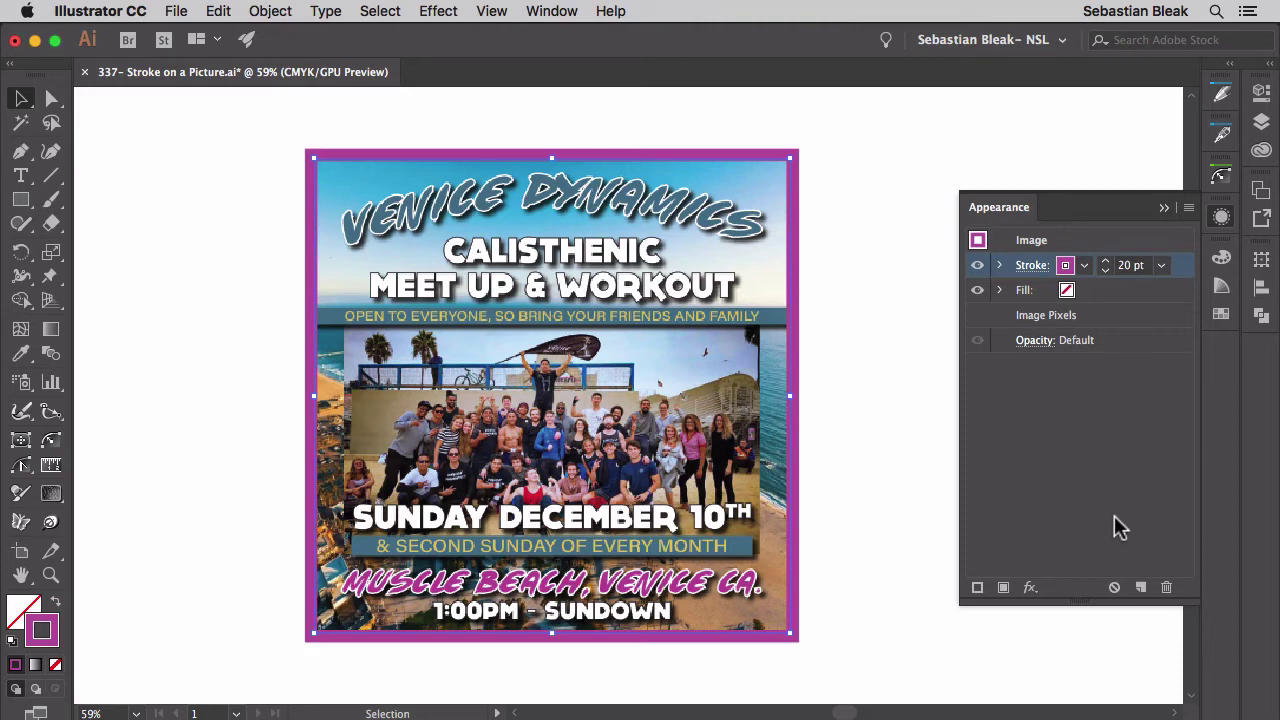
Check the stroke's Rectangle effect, then duplicate the purple 20 pt stroke.
click(1000, 265)
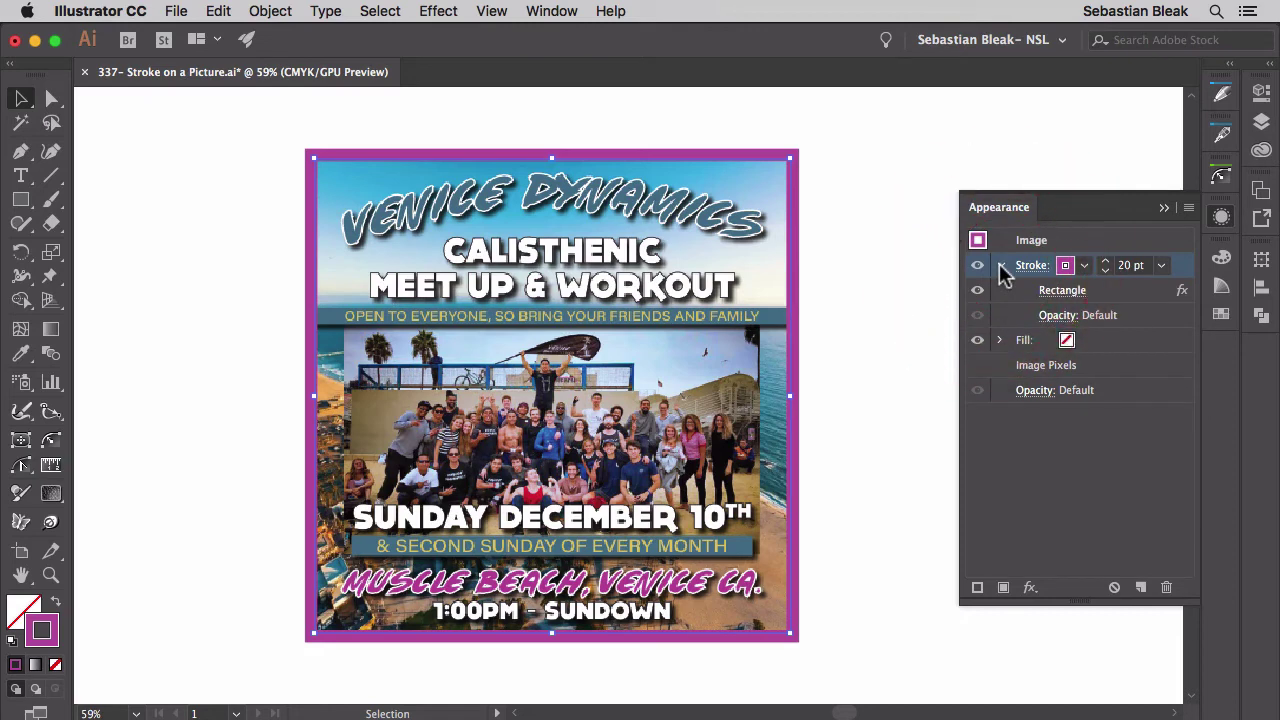
click(1111, 293)
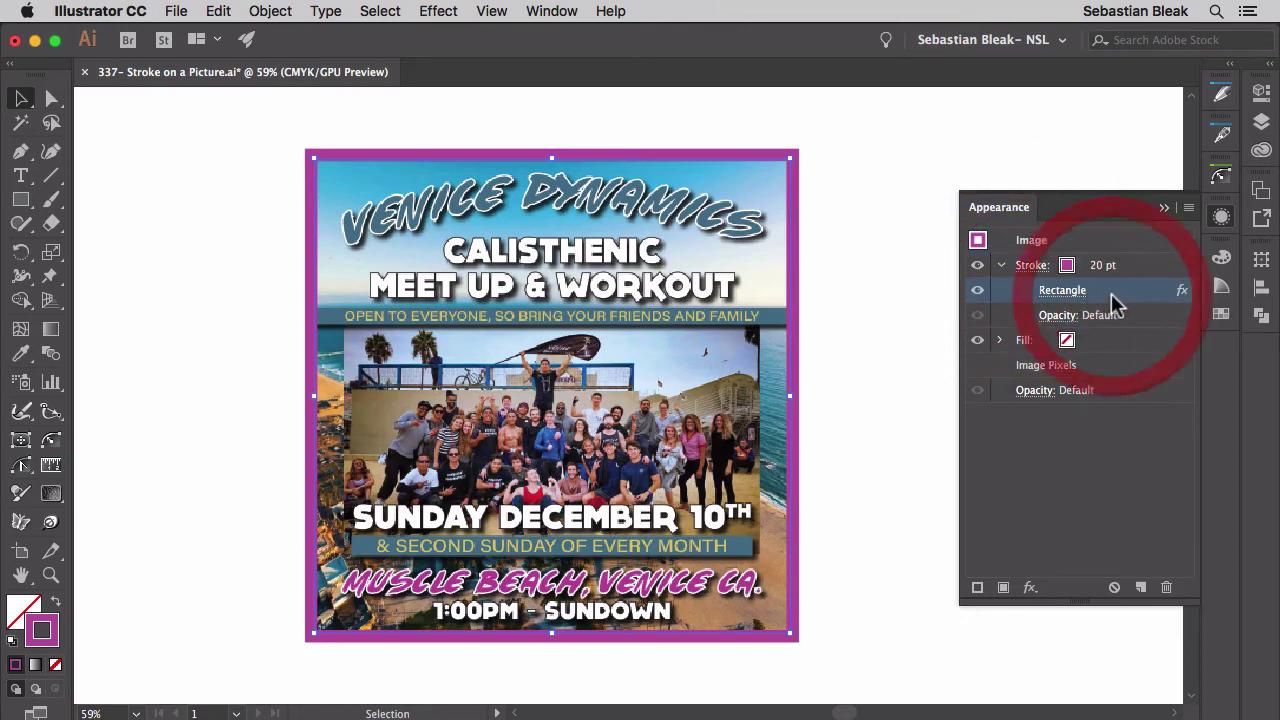
click(1000, 265)
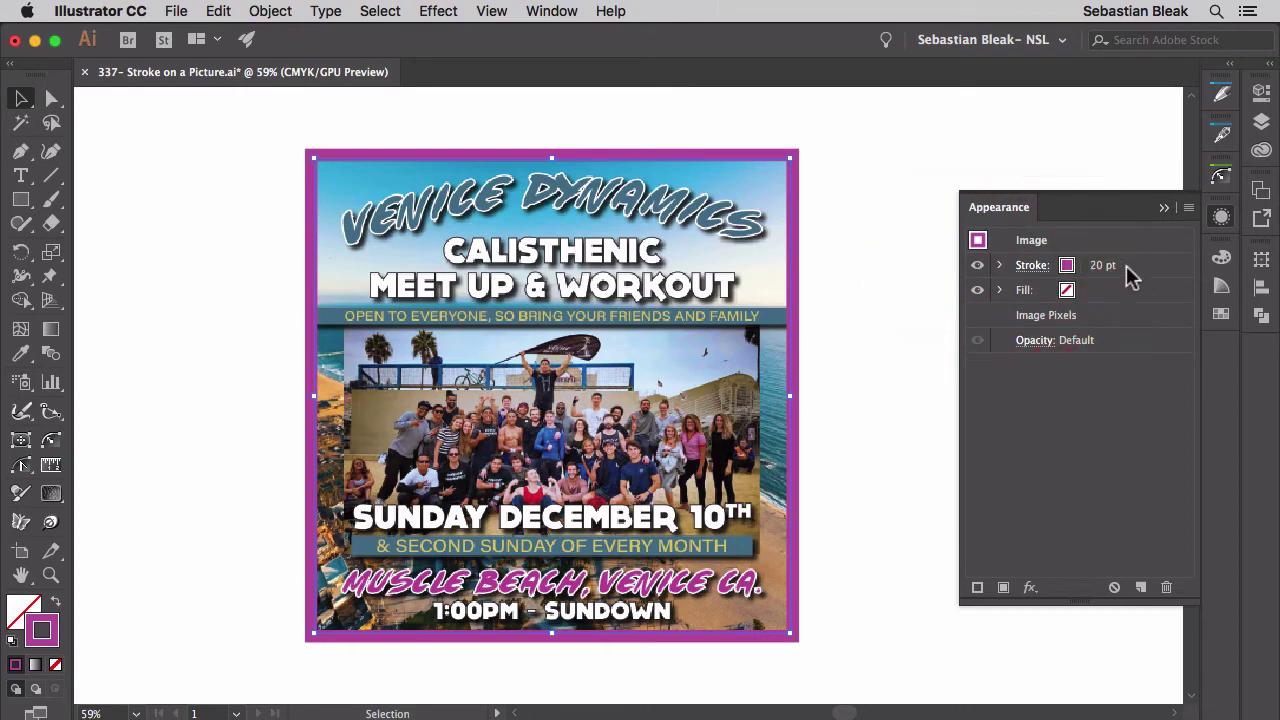
mouse_move(1151, 265)
mouse_down()
mouse_move(1134, 449)
mouse_move(1140, 588)
mouse_up()
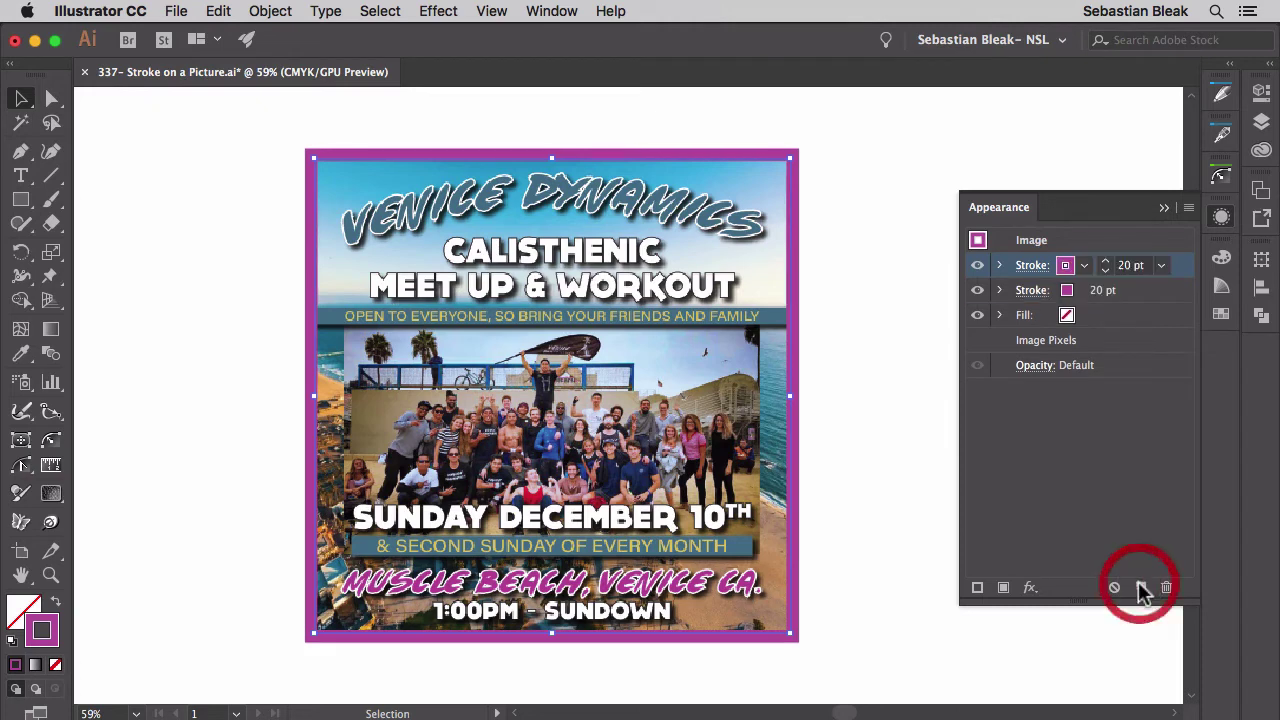
Set the second stroke to 40 pt and turn the top stroke yellow.
click(1138, 292)
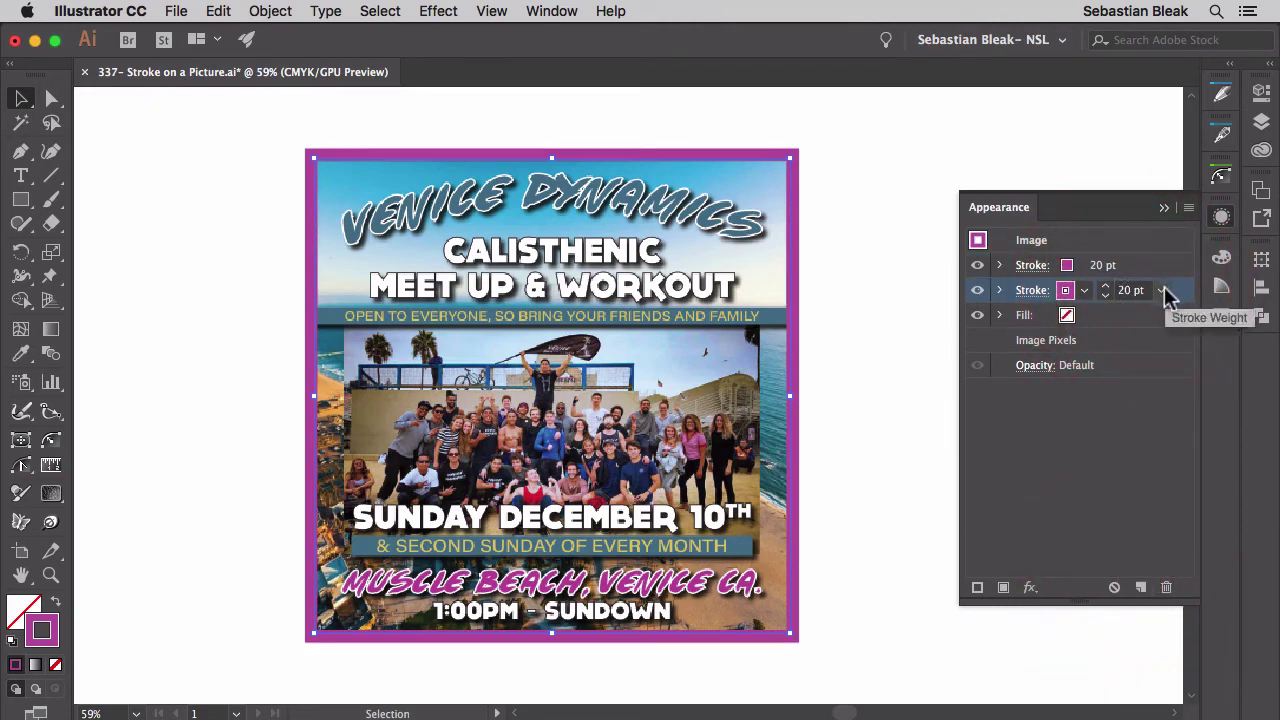
click(1161, 290)
click(1190, 640)
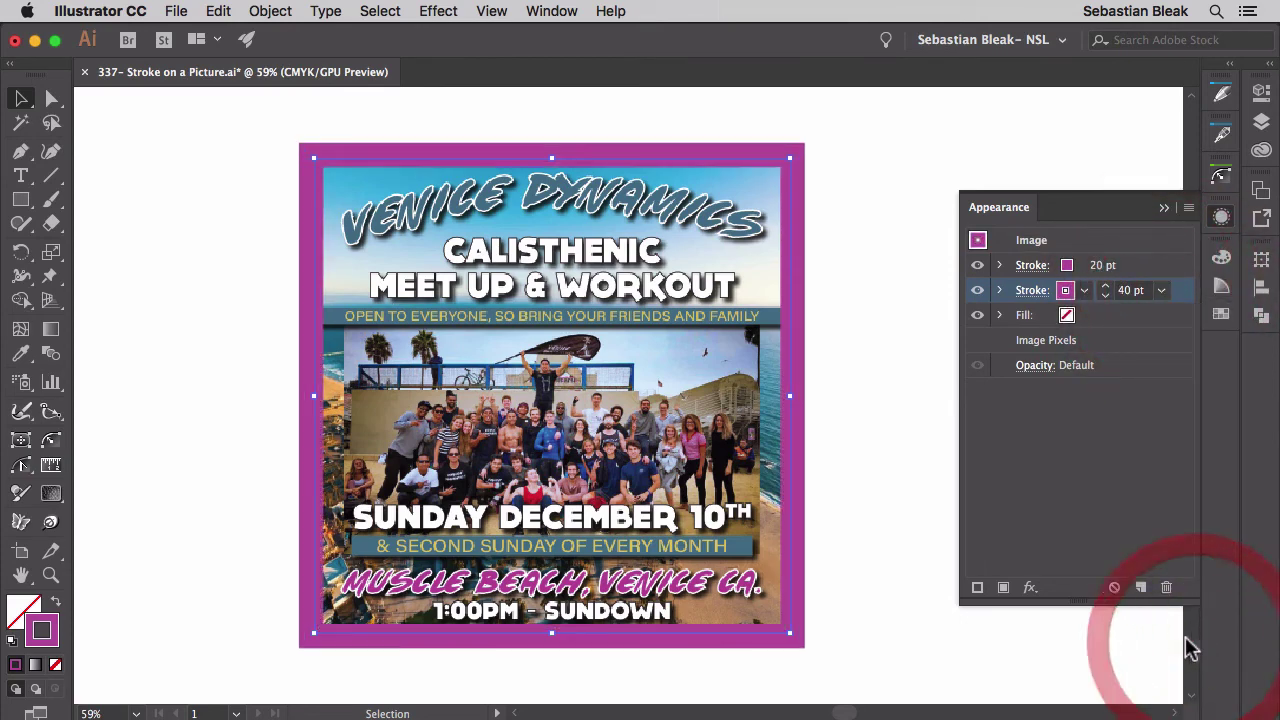
click(1080, 267)
click(1083, 266)
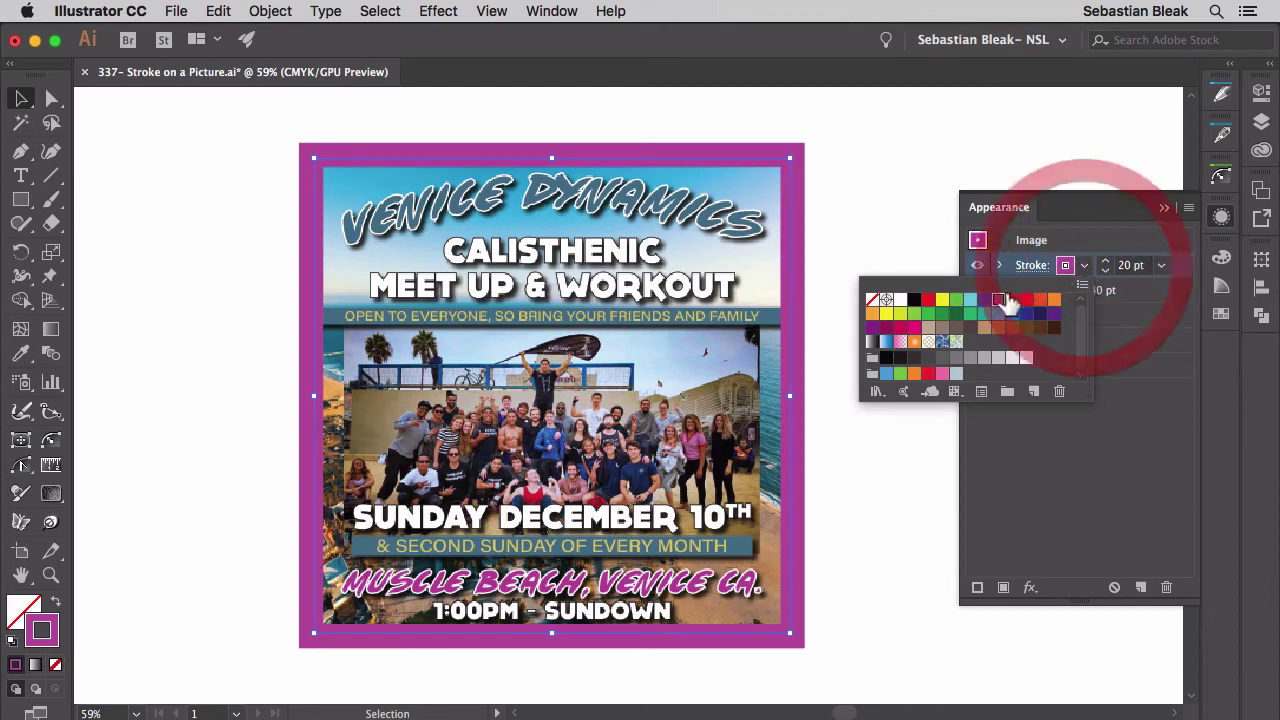
click(944, 300)
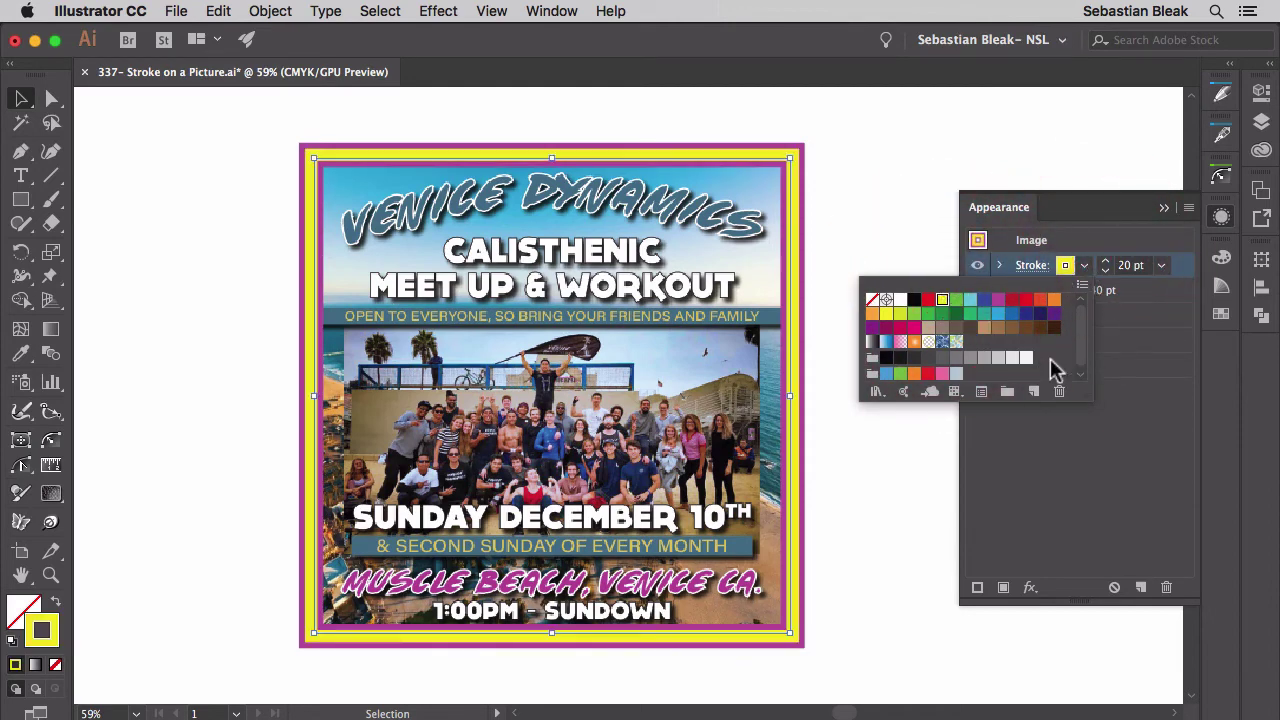
click(1130, 460)
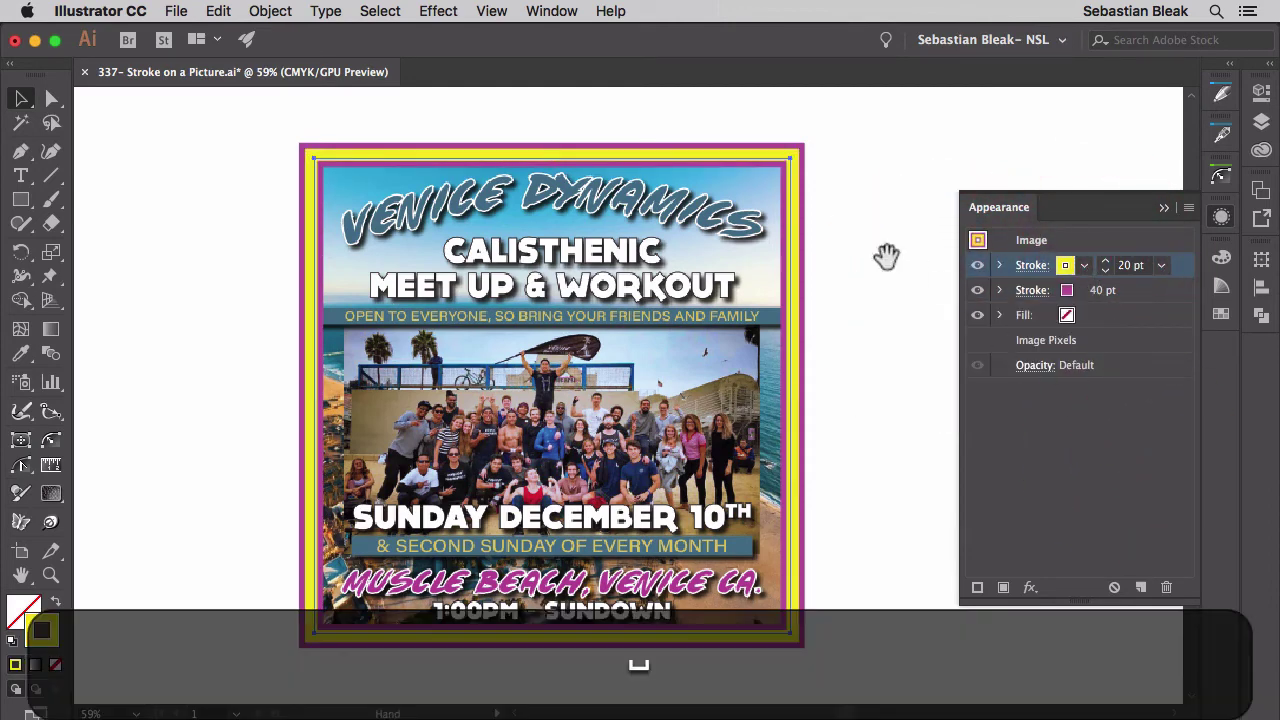
Move Image Pixels above both strokes, then fit the artboard and deselect to review the border.
drag(738, 218, 871, 149)
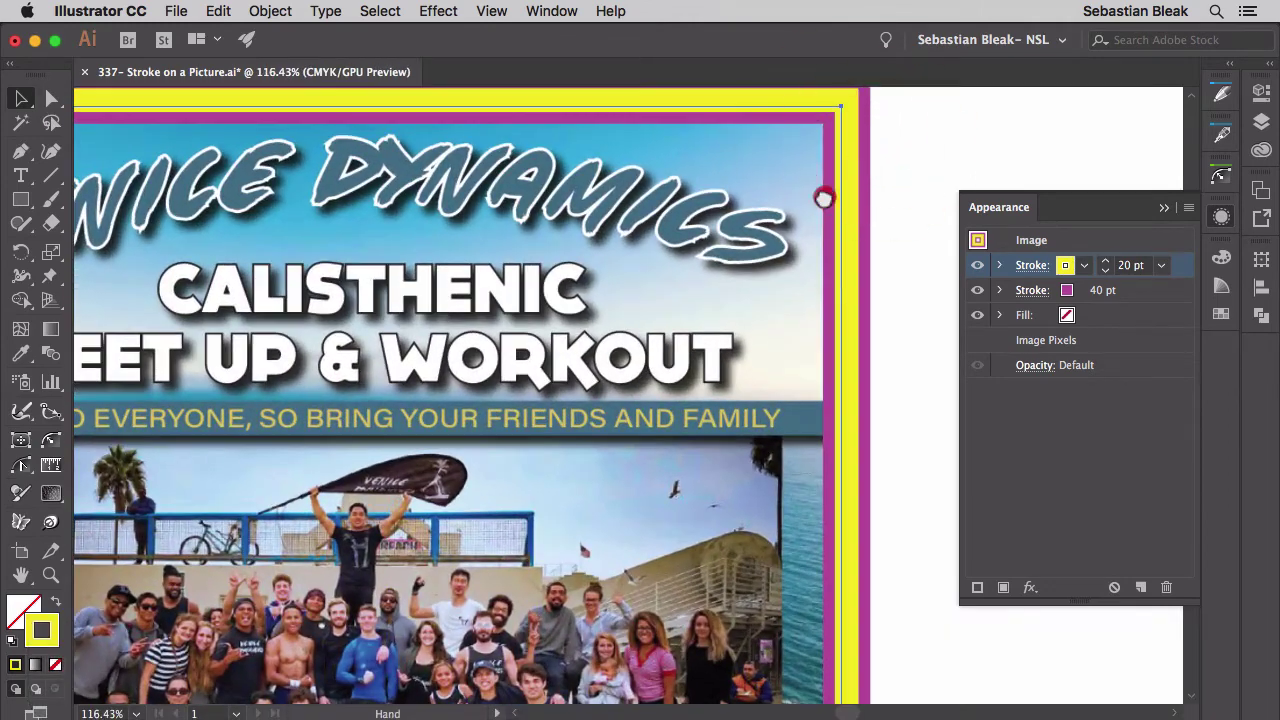
drag(826, 197, 709, 357)
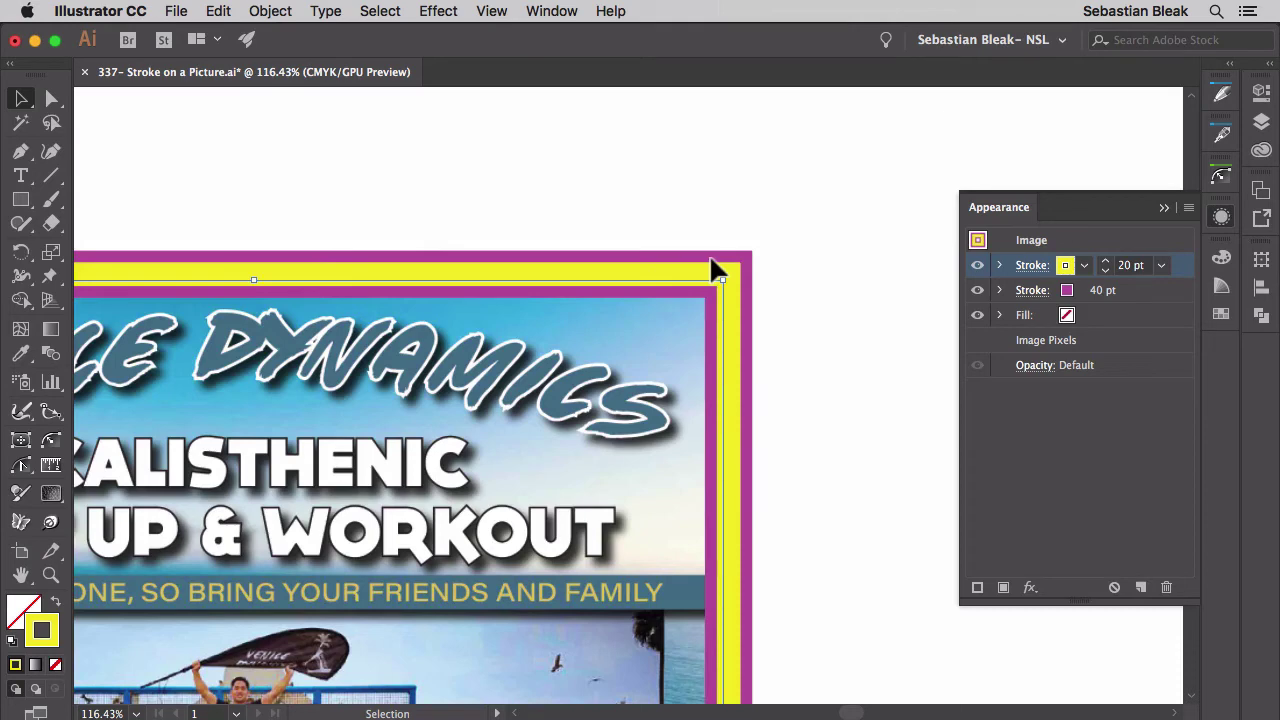
click(1102, 338)
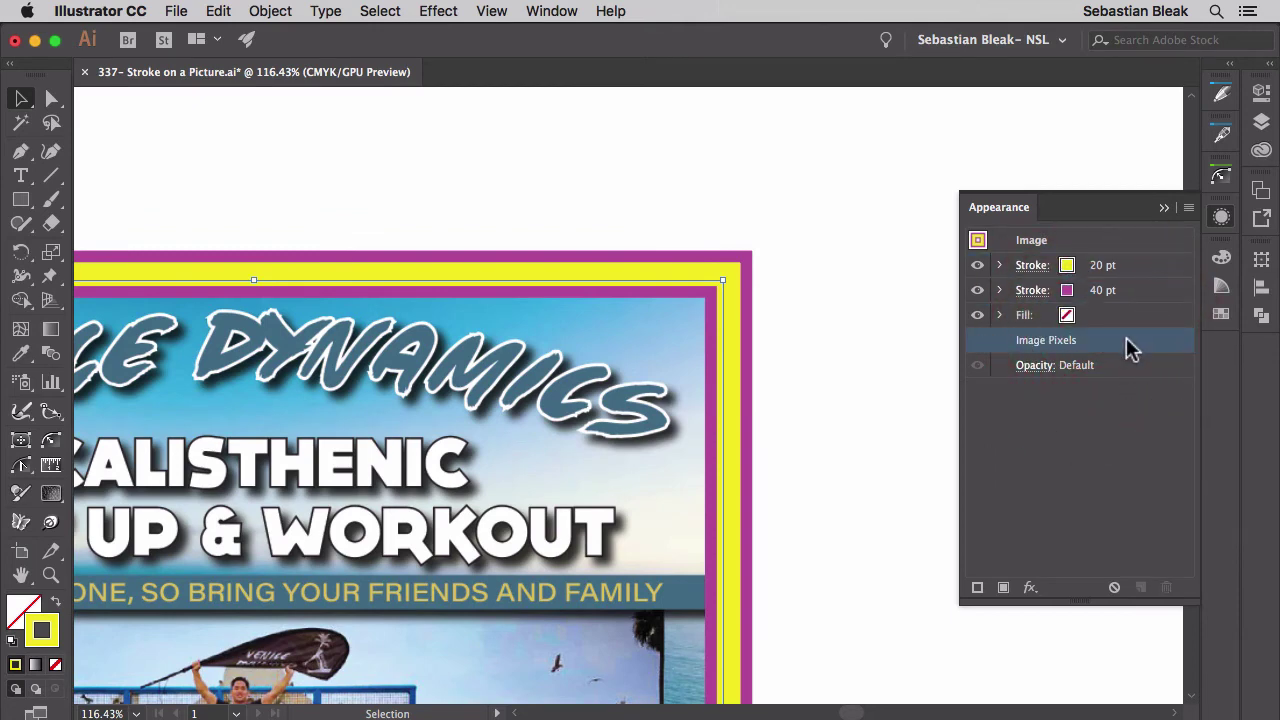
click(1127, 341)
drag(1127, 341, 1127, 258)
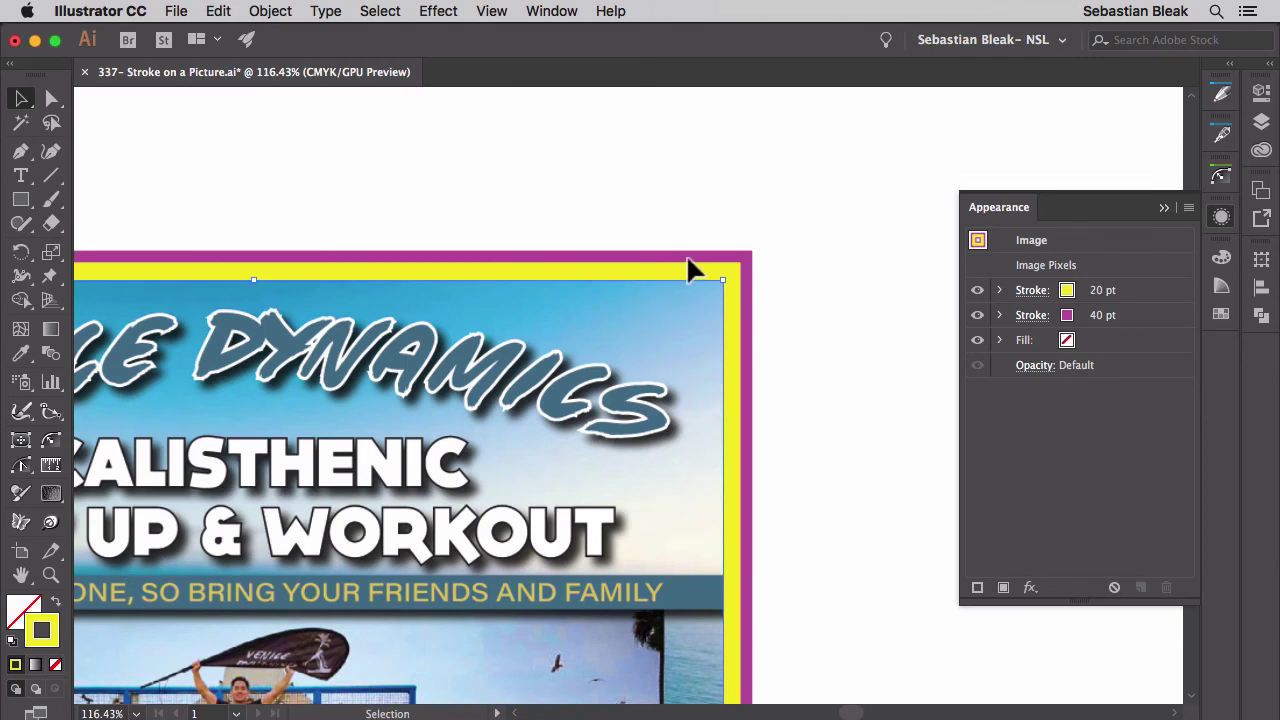
key(super+0)
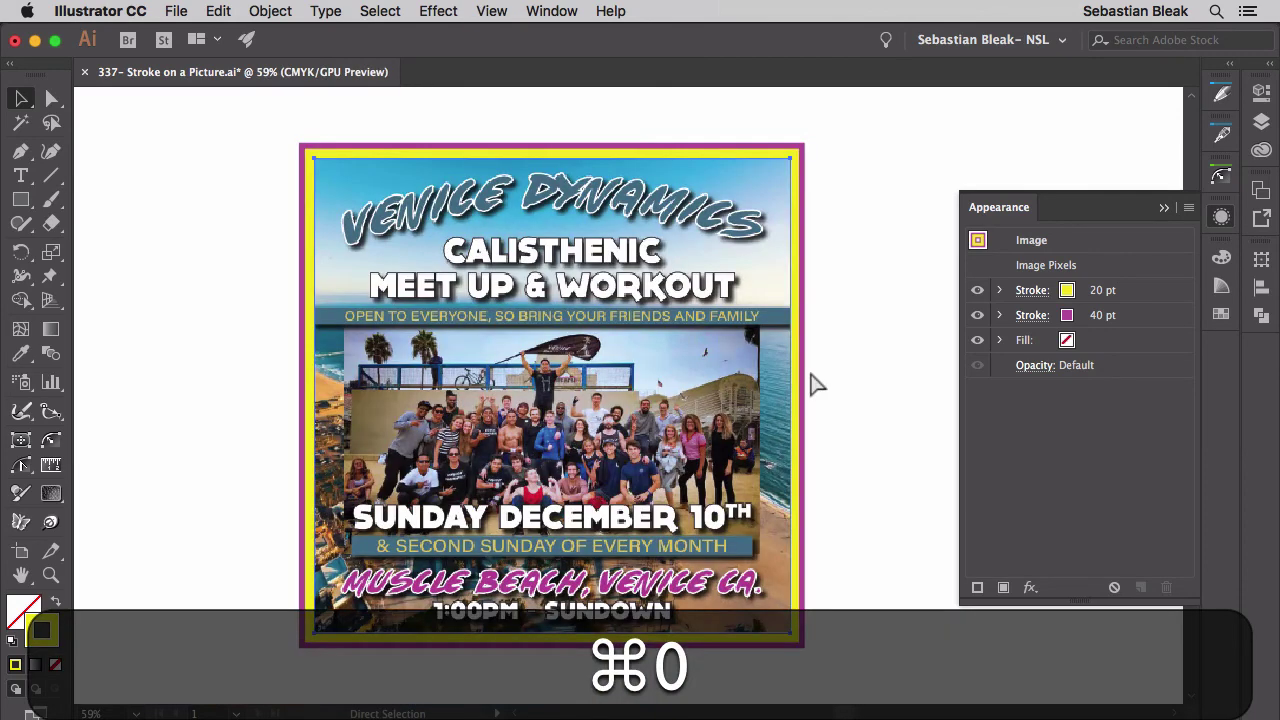
click(839, 368)
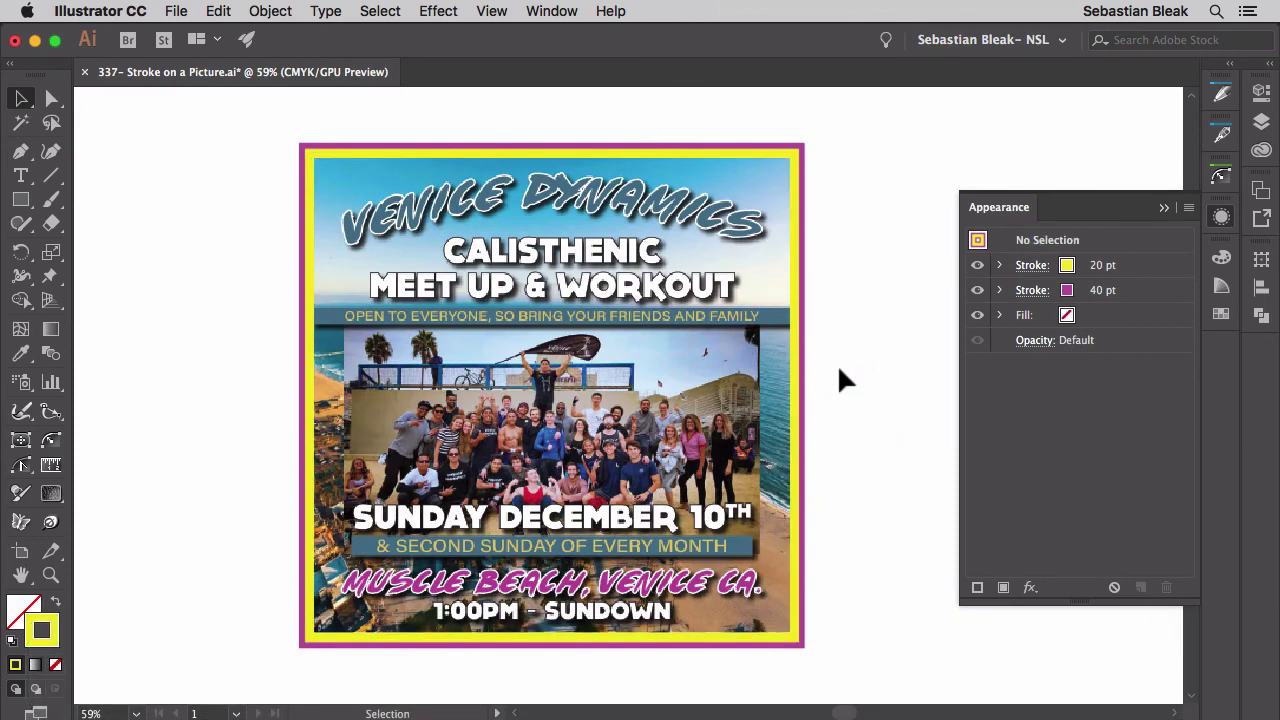